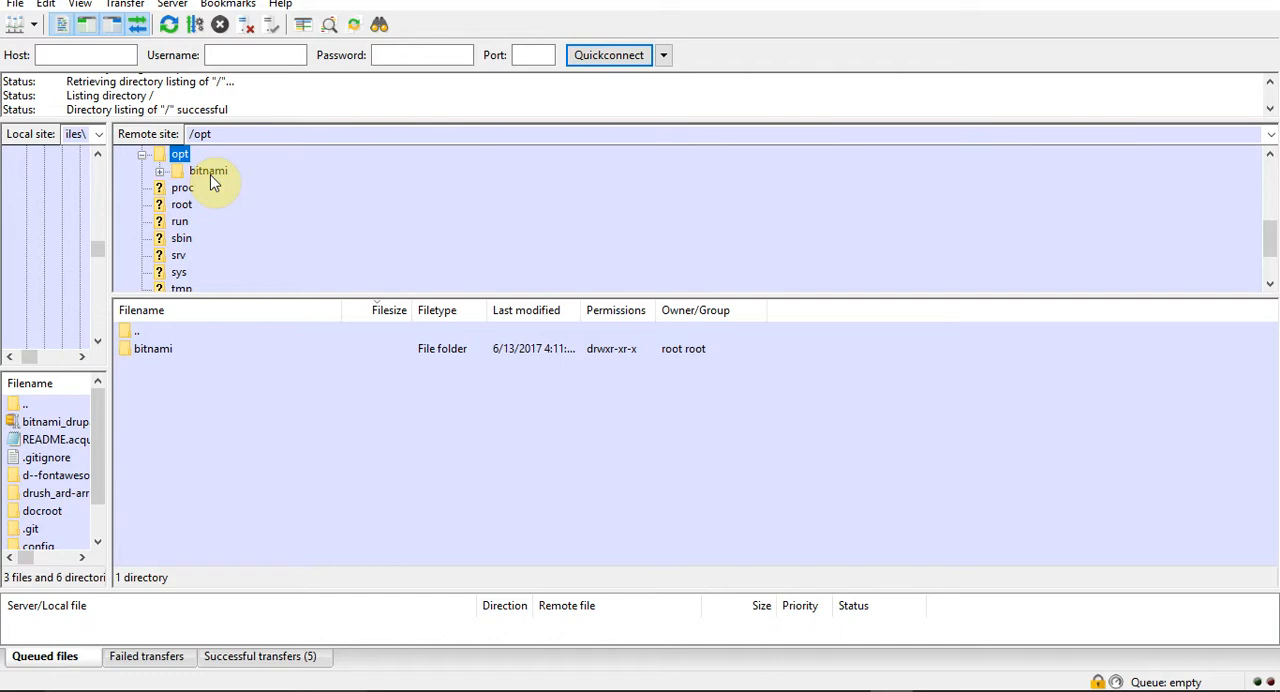
Open httpd.conf from the remote folder /opt/bitnami/apache2/conf for editing.
click(208, 172)
double_click(209, 174)
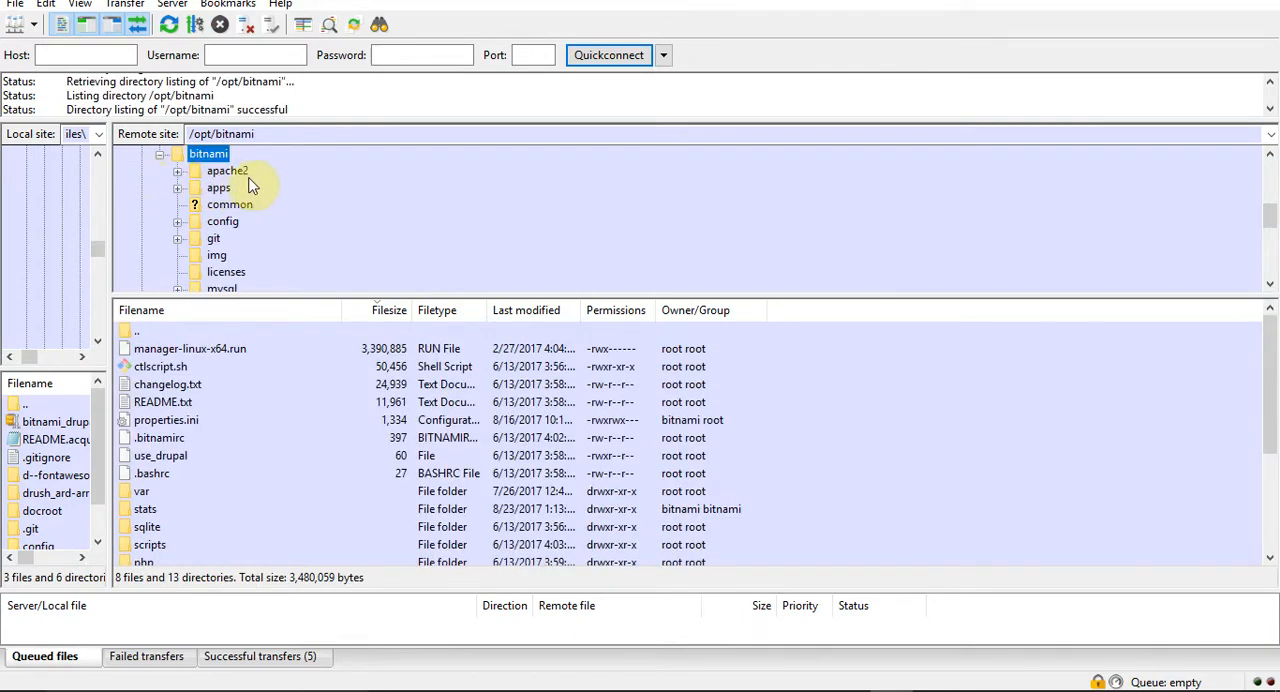
click(226, 172)
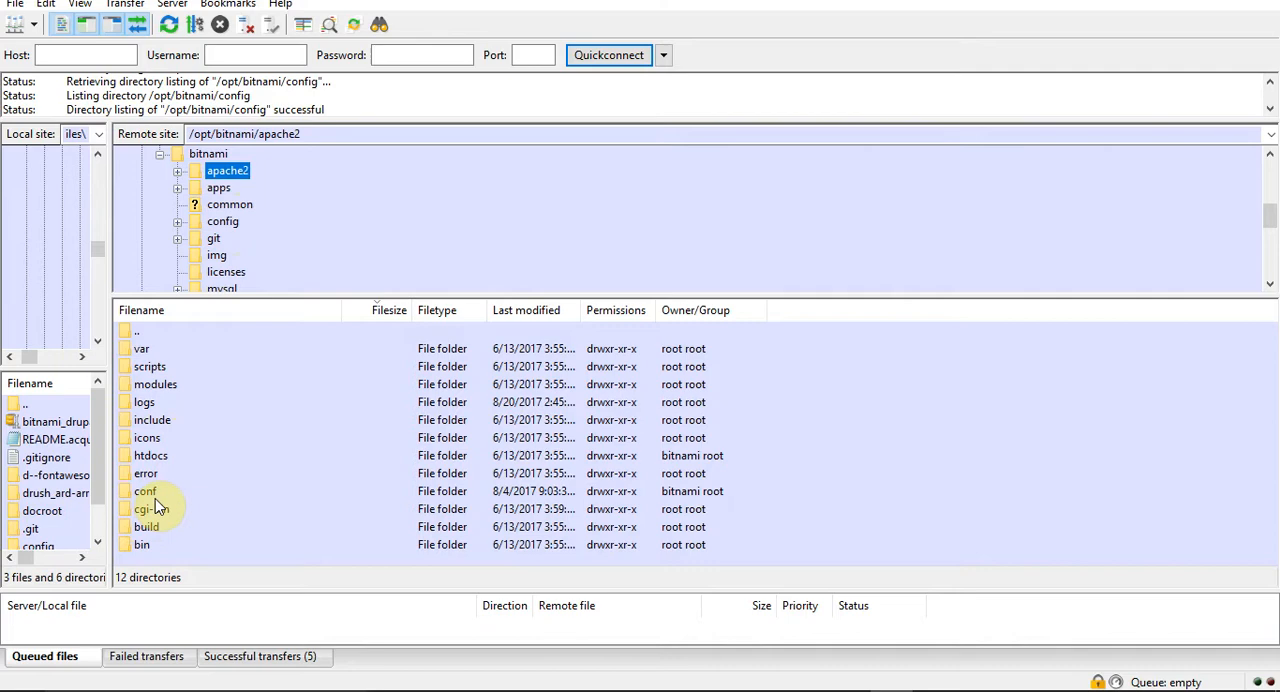
click(177, 173)
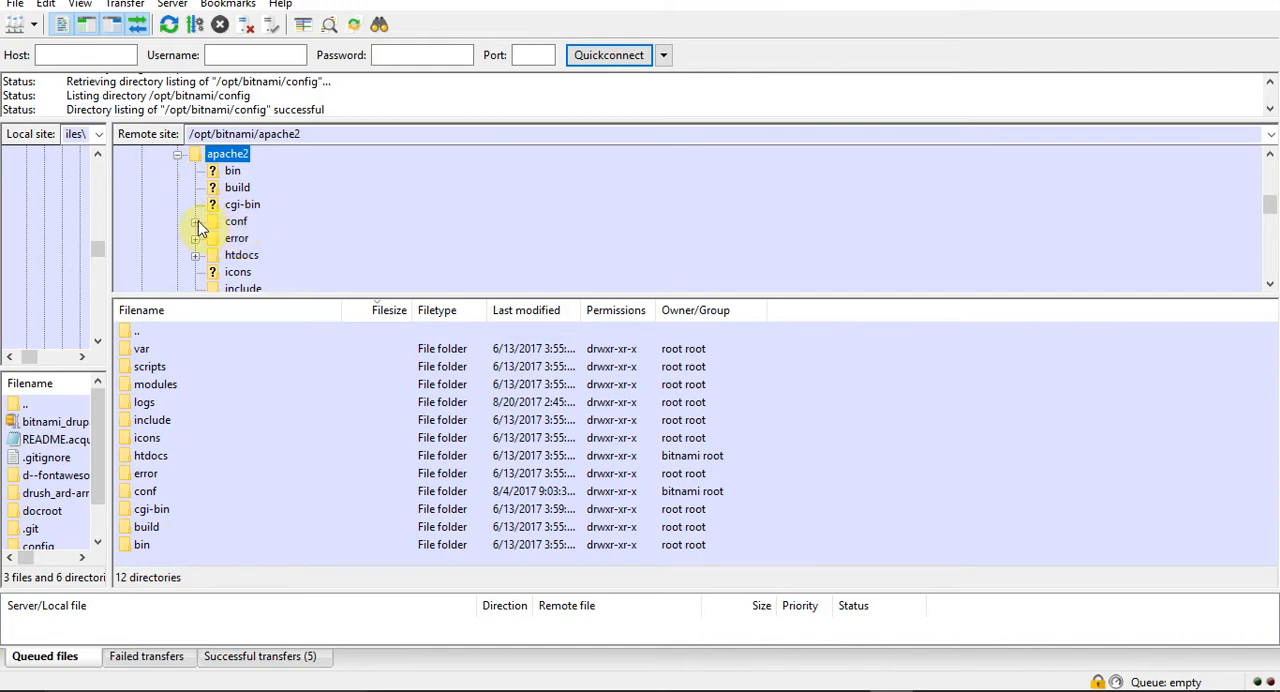
click(236, 224)
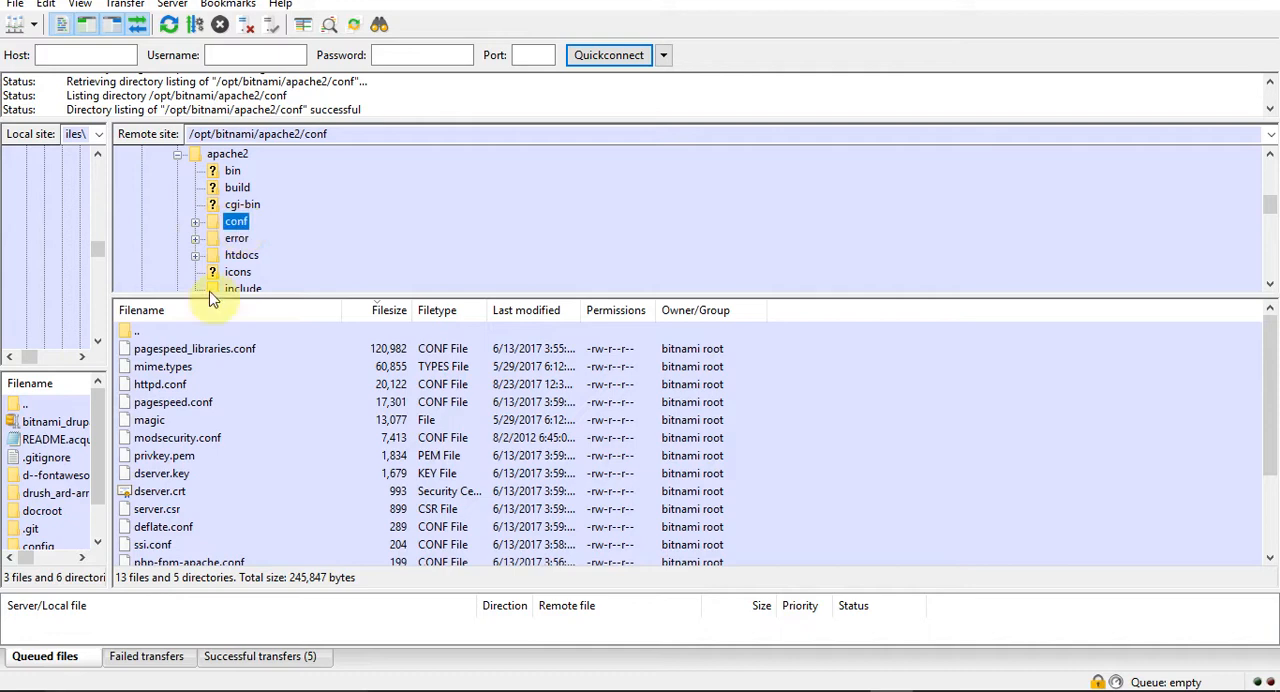
right_click(152, 389)
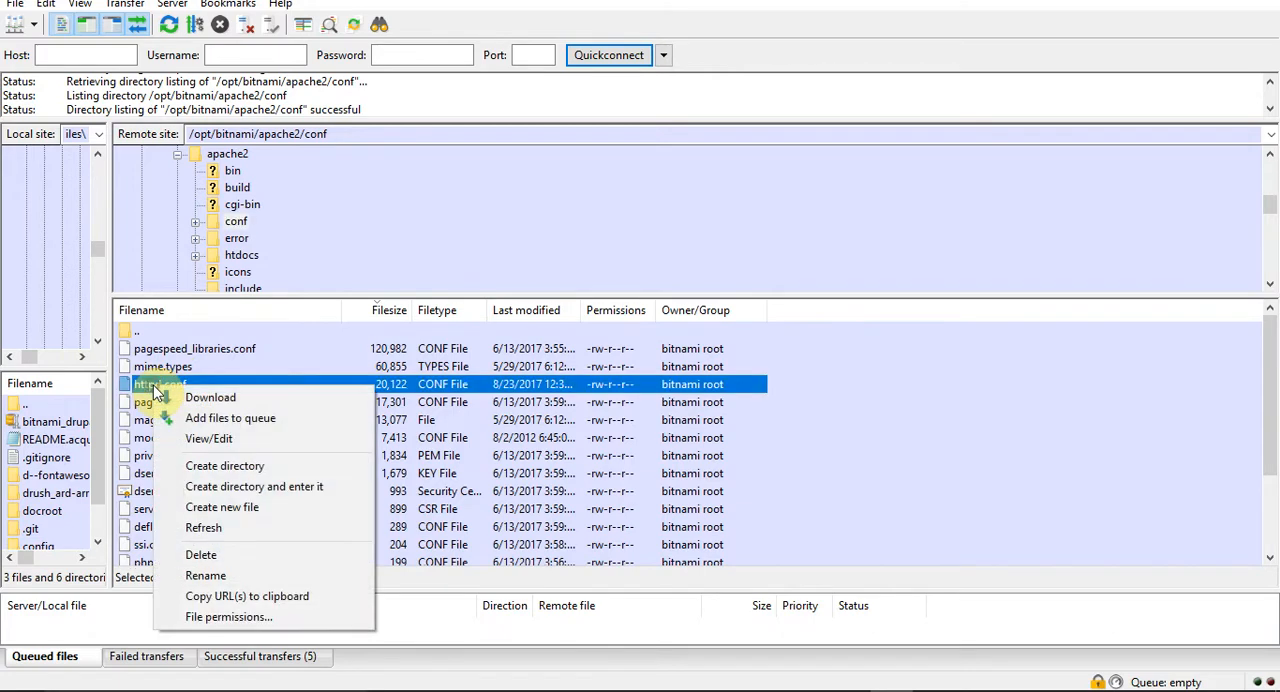
click(250, 444)
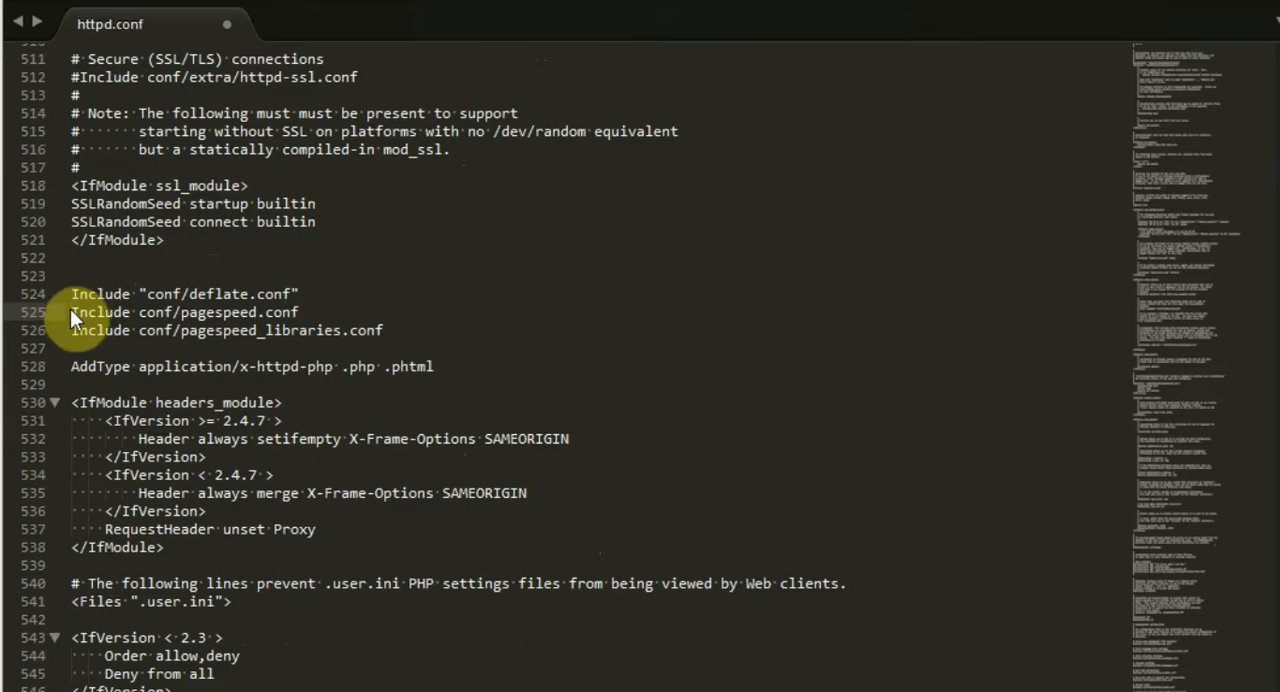
Comment out the pagespeed.conf and pagespeed_libraries.conf Include lines with #, and upload the changed httpd.conf back to the server.
drag(71, 318, 300, 312)
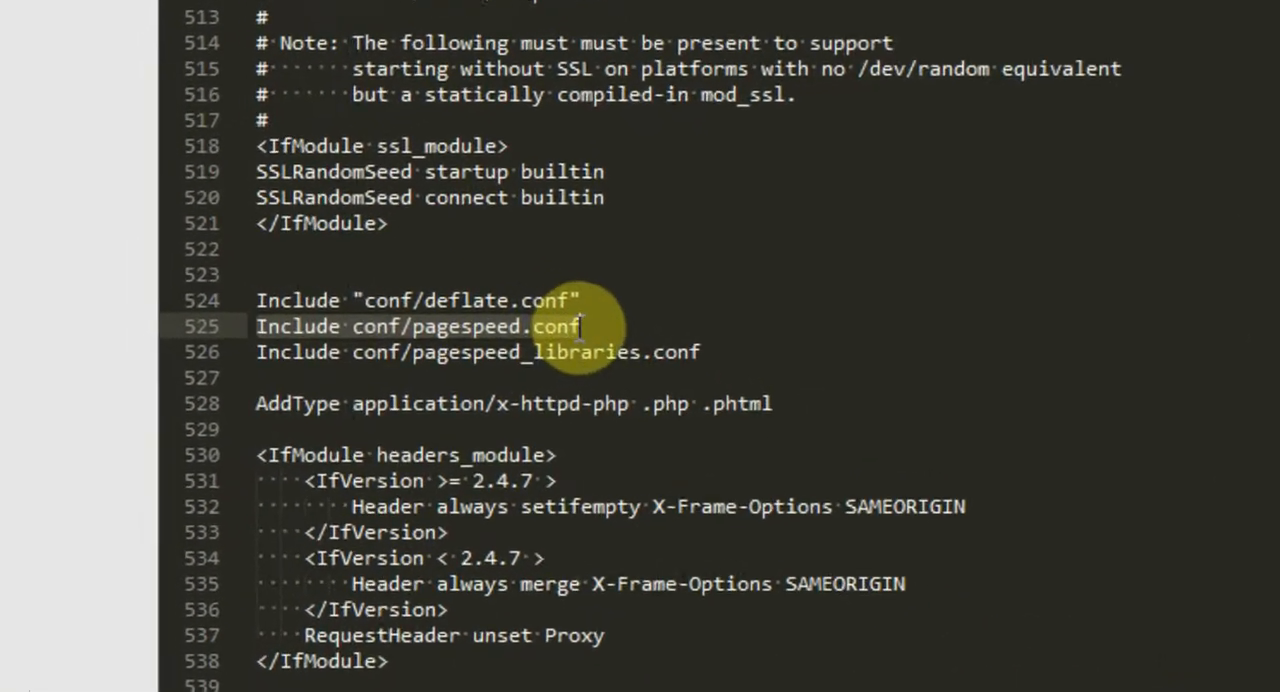
drag(581, 326, 639, 352)
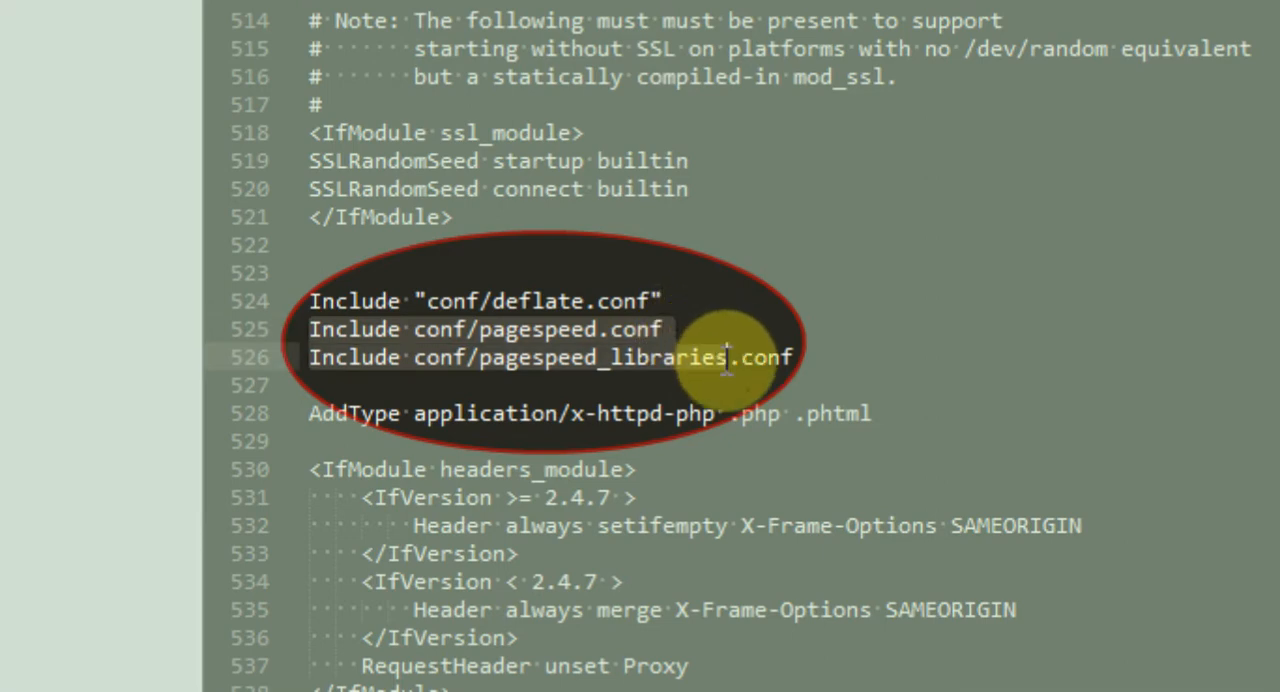
drag(727, 357, 806, 363)
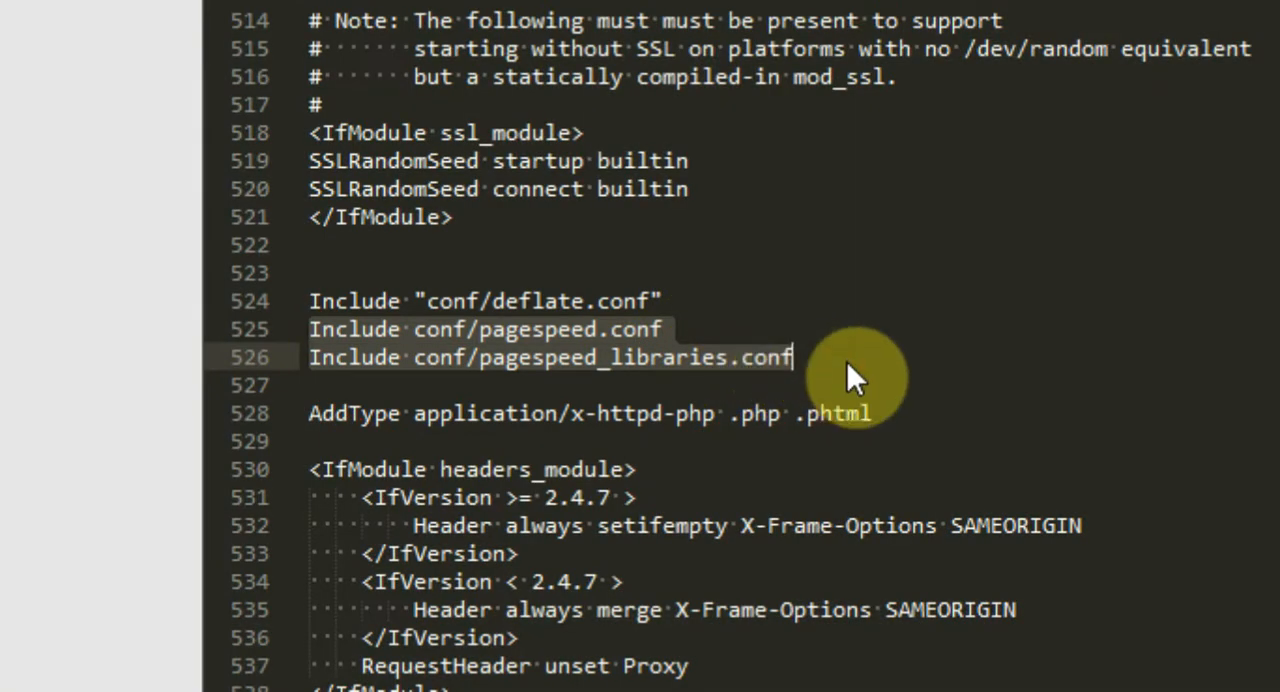
click(848, 362)
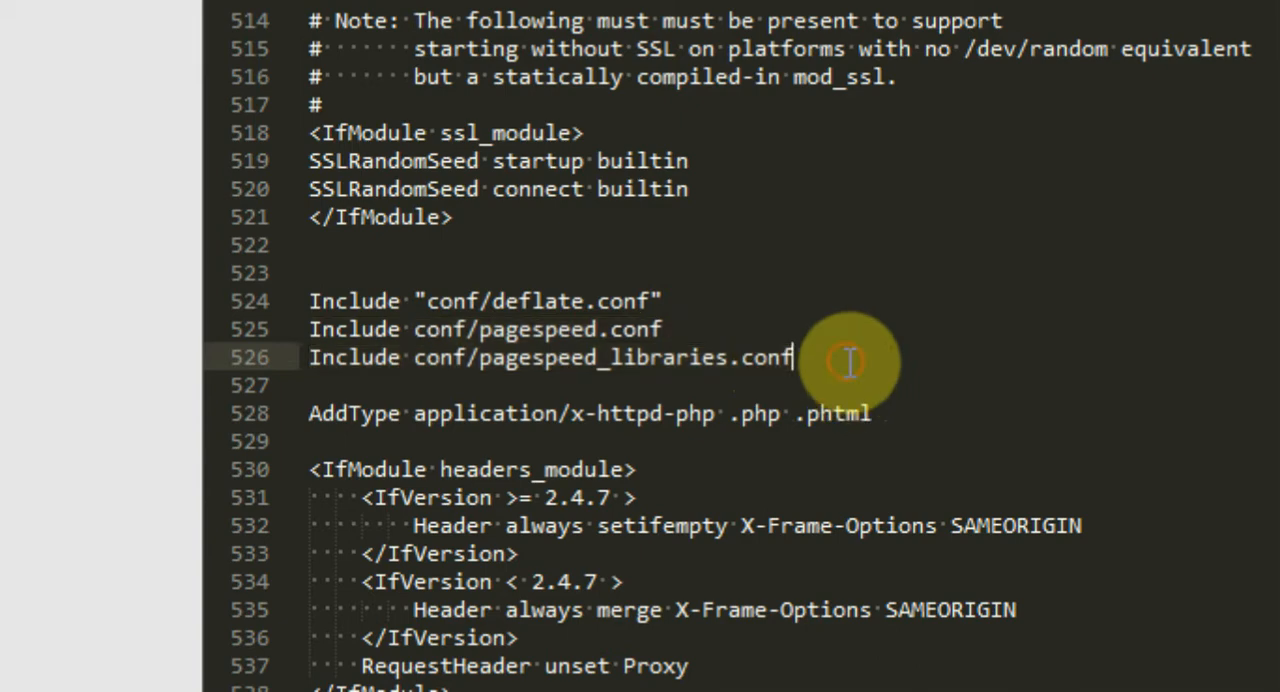
click(312, 333)
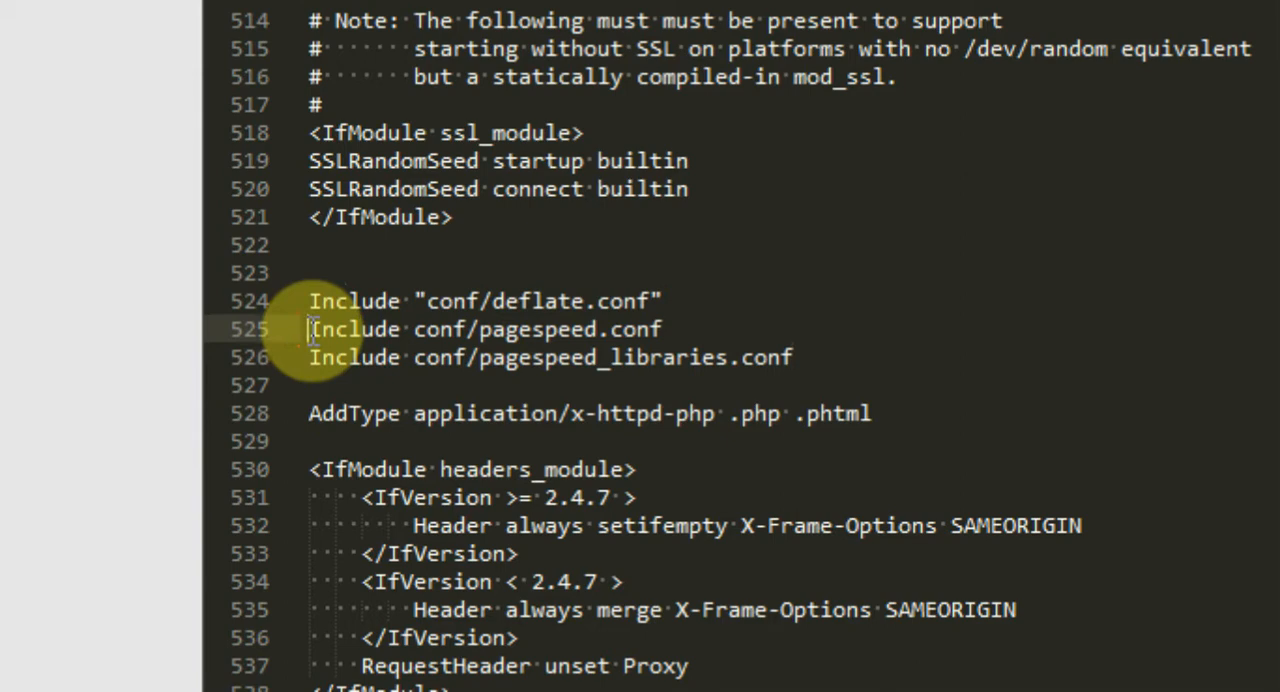
text(#)
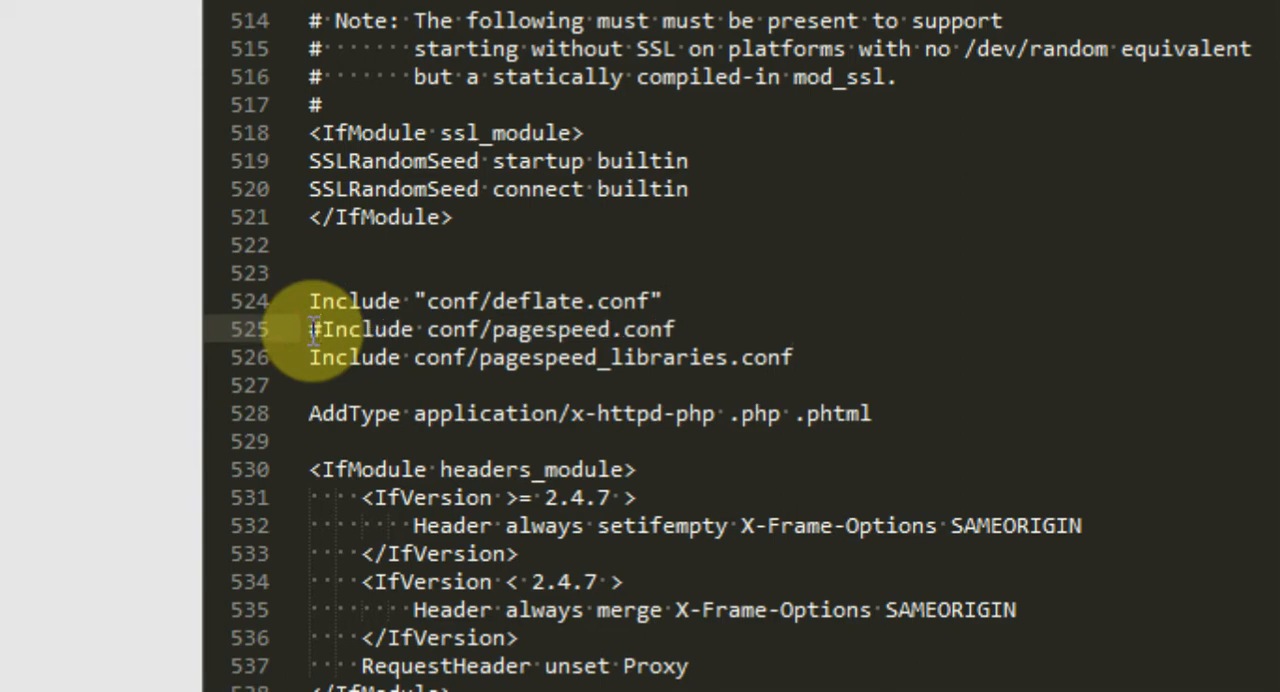
click(310, 357)
text(#)
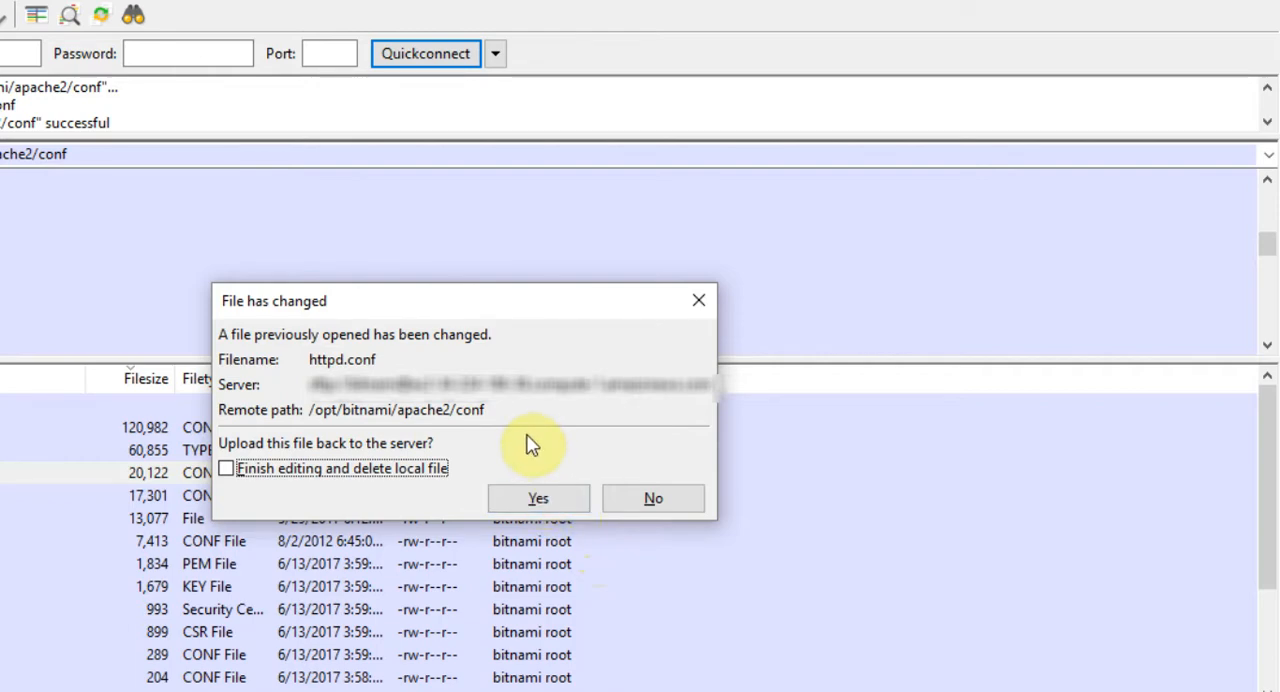
click(537, 499)
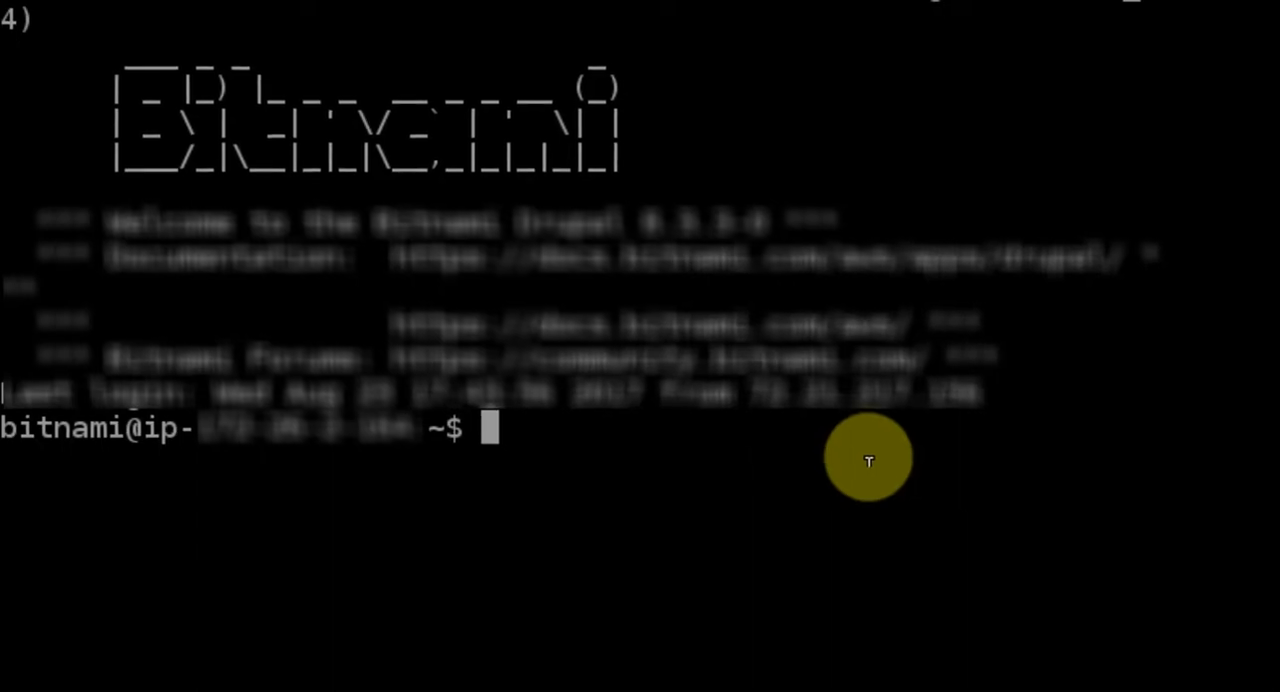
In the SSH terminal, run "sudo /opt/bitnami/ctlscript.sh restart apache" to restart Apache.
right_click(873, 464)
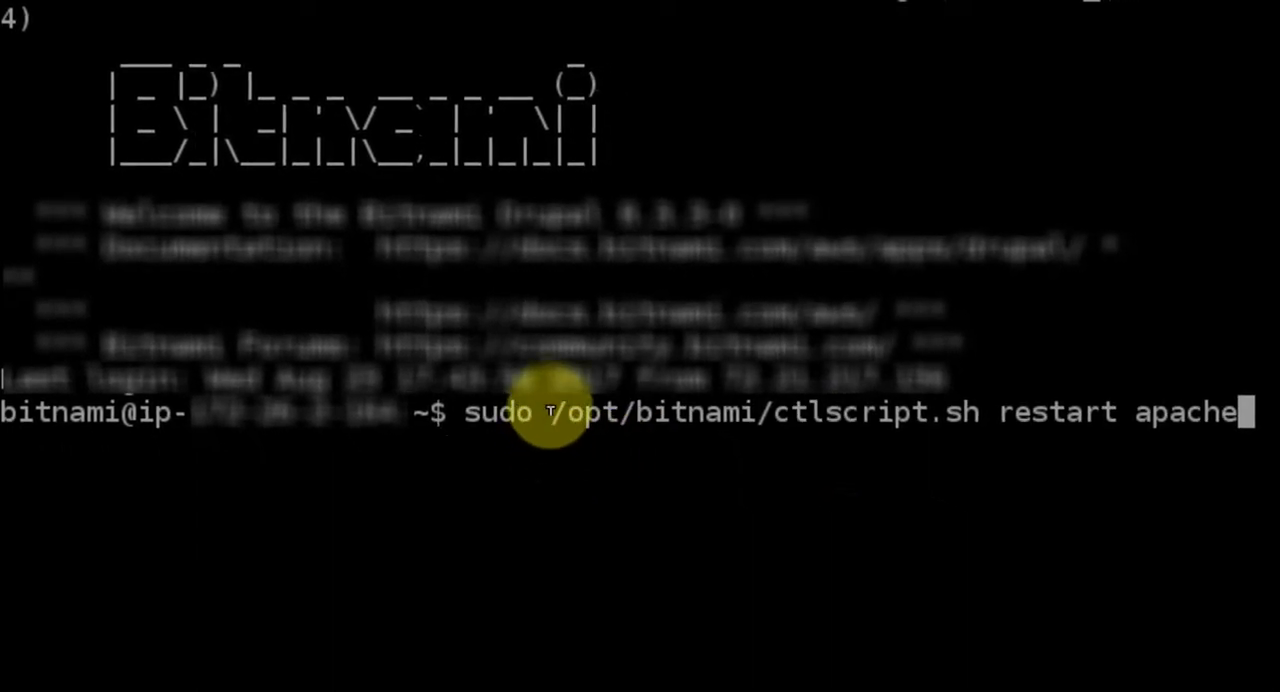
drag(553, 411, 757, 414)
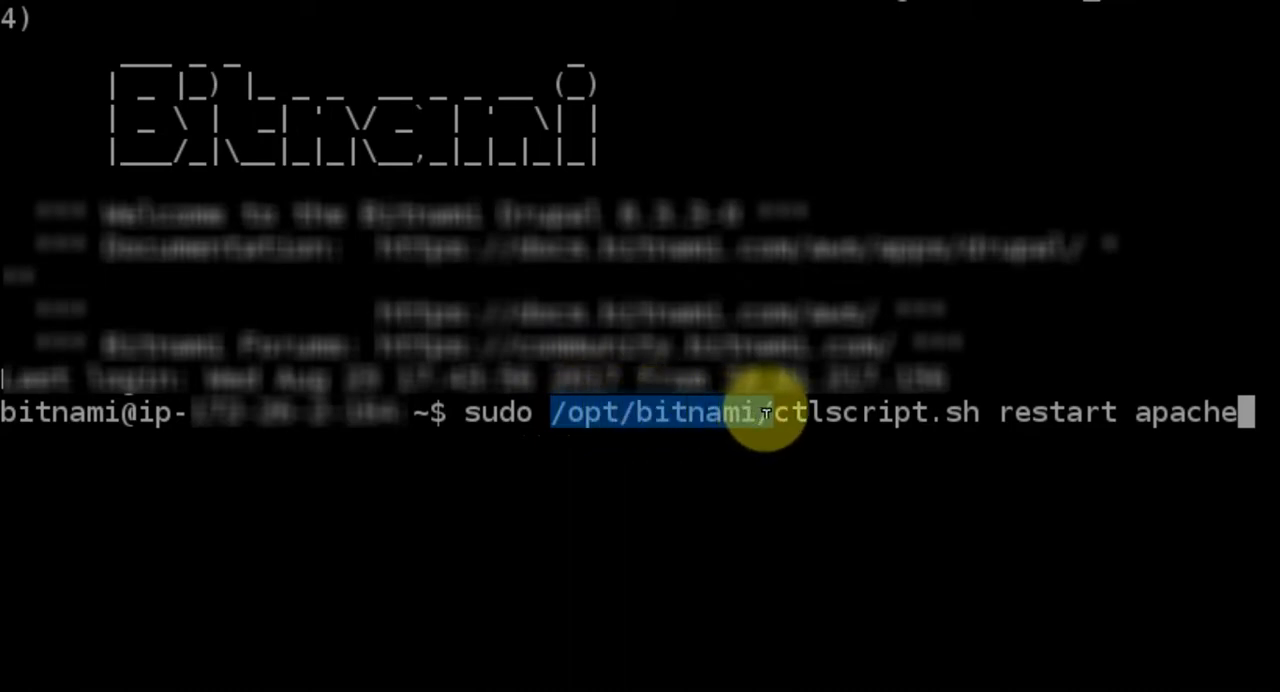
drag(767, 413, 1245, 393)
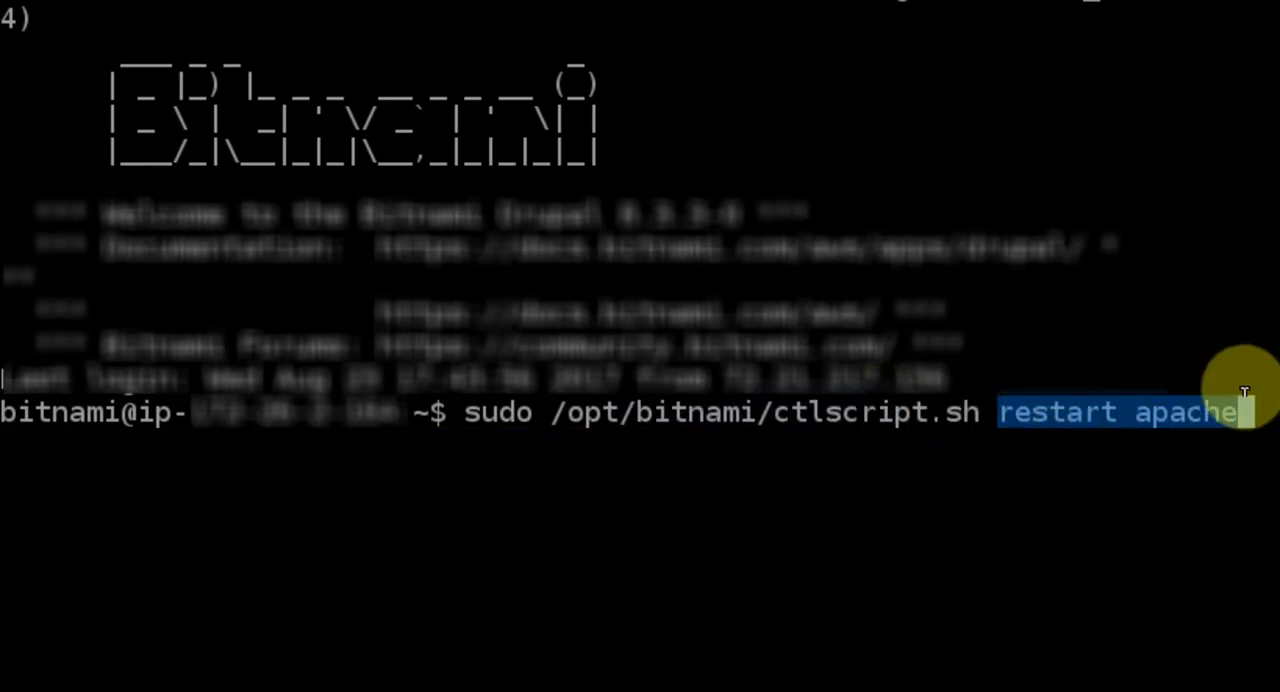
key(Return)
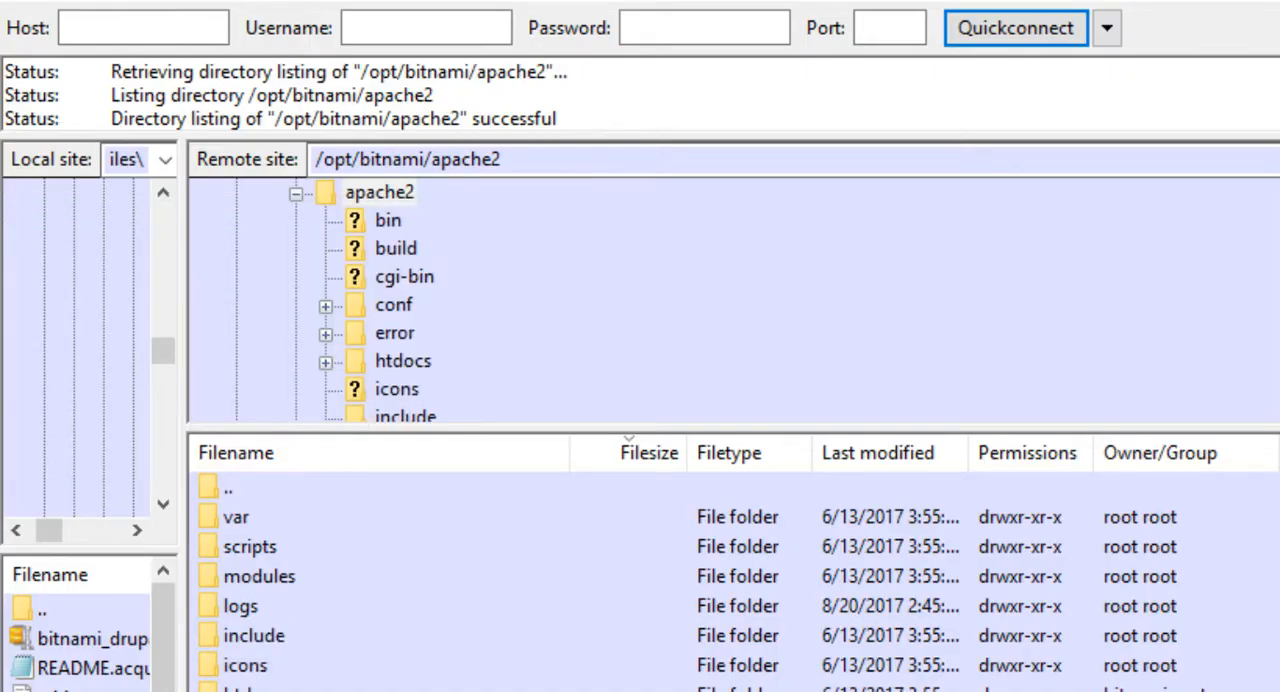
Switch back to FileZilla and open php.ini from the remote folder /opt/bitnami/php/etc for editing.
click(379, 192)
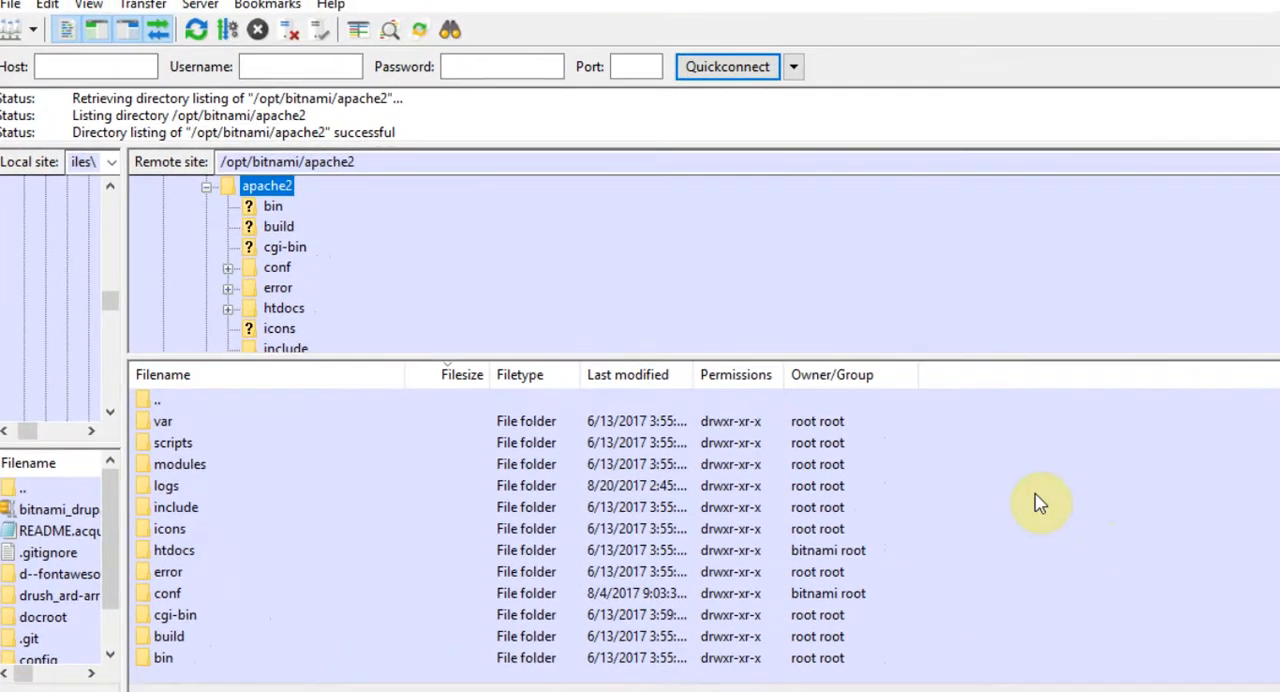
click(165, 188)
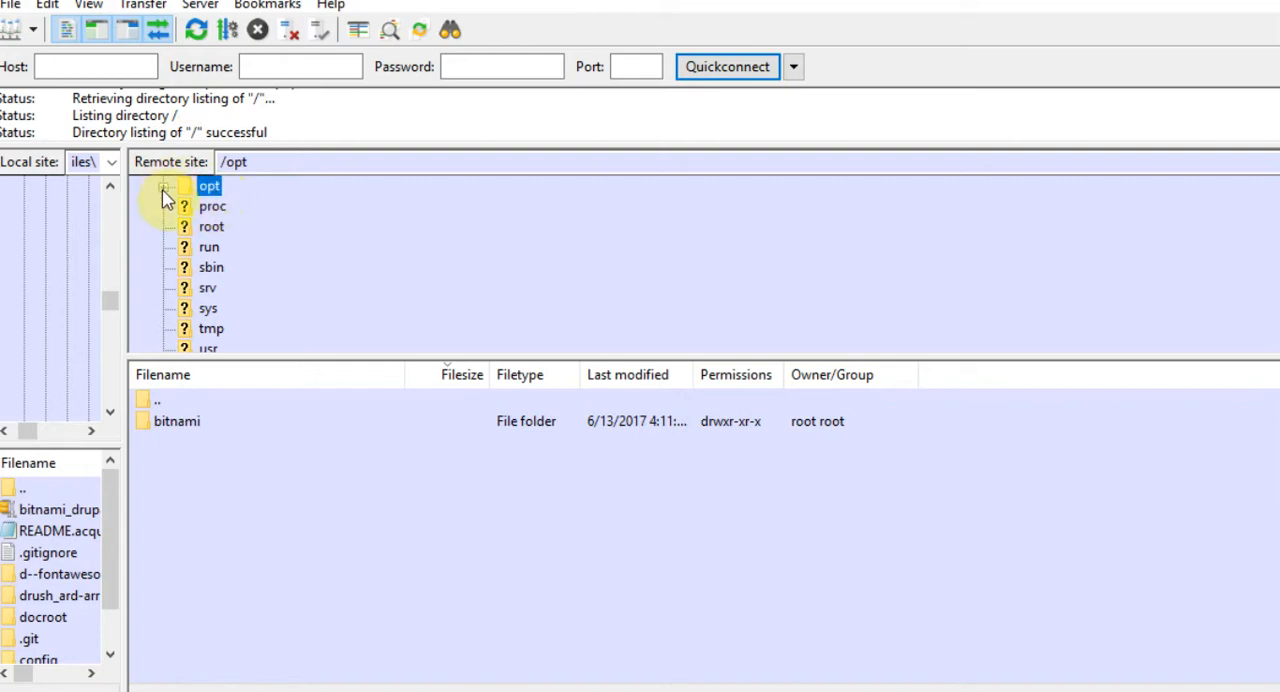
click(163, 188)
click(244, 207)
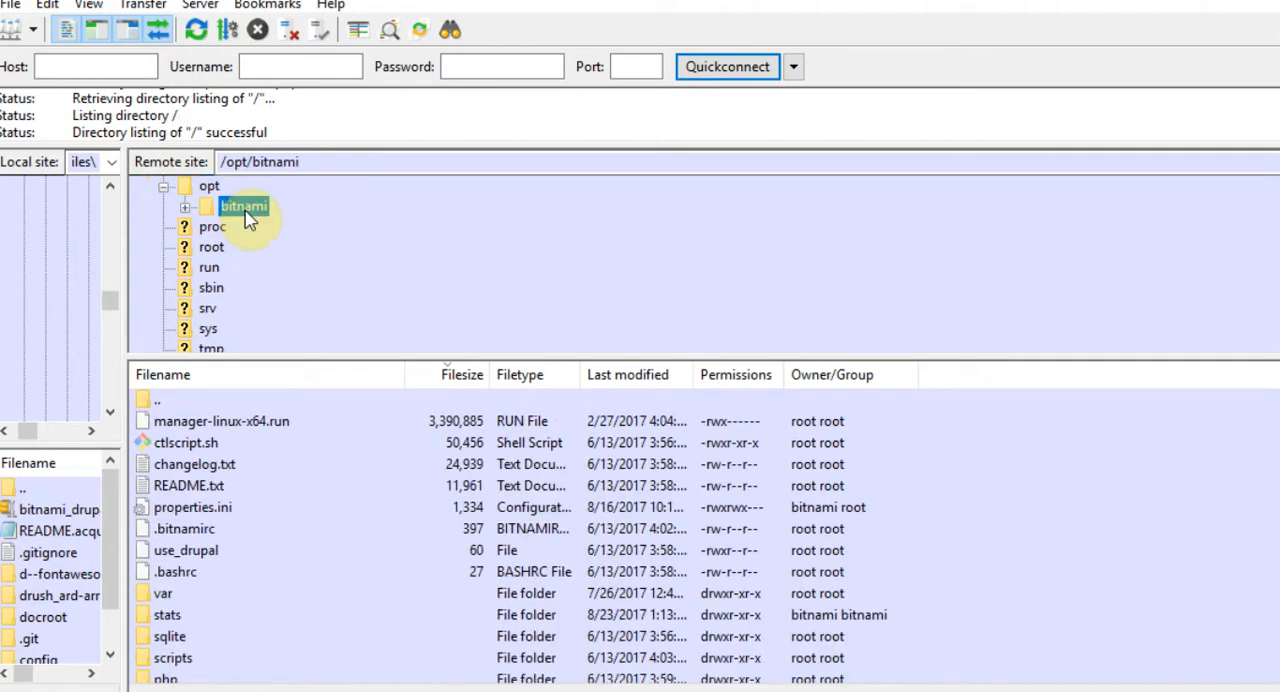
double_click(246, 208)
click(254, 309)
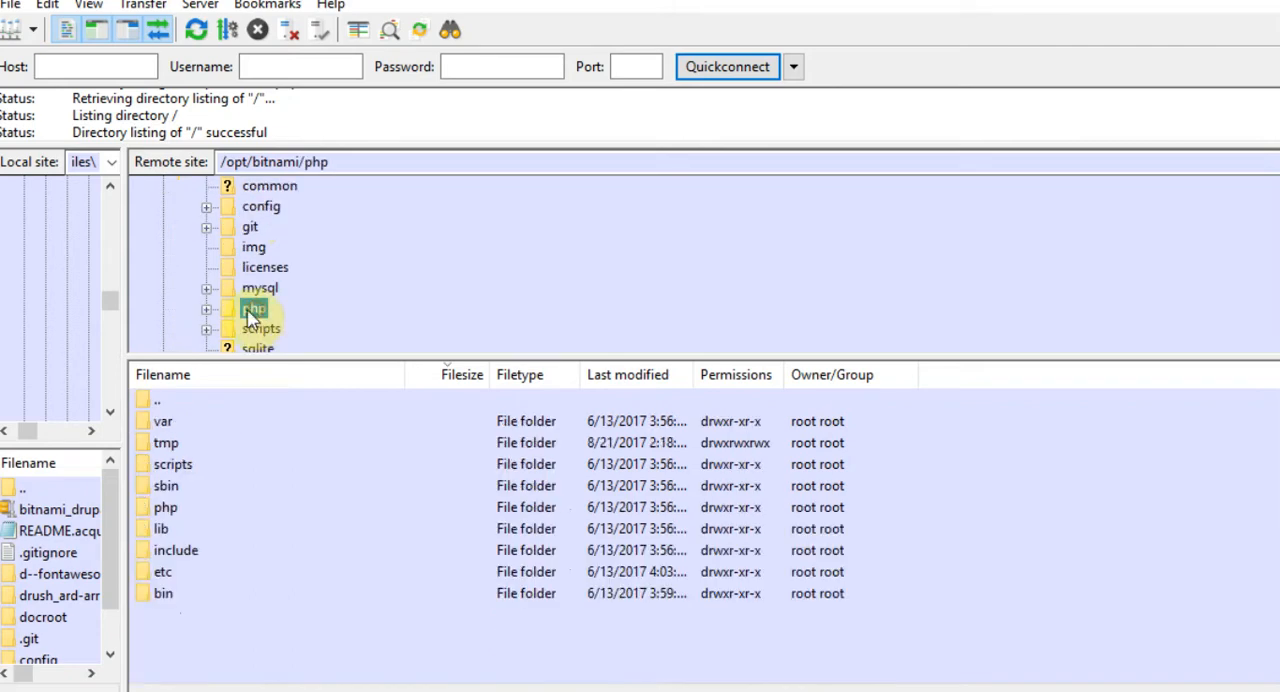
click(207, 311)
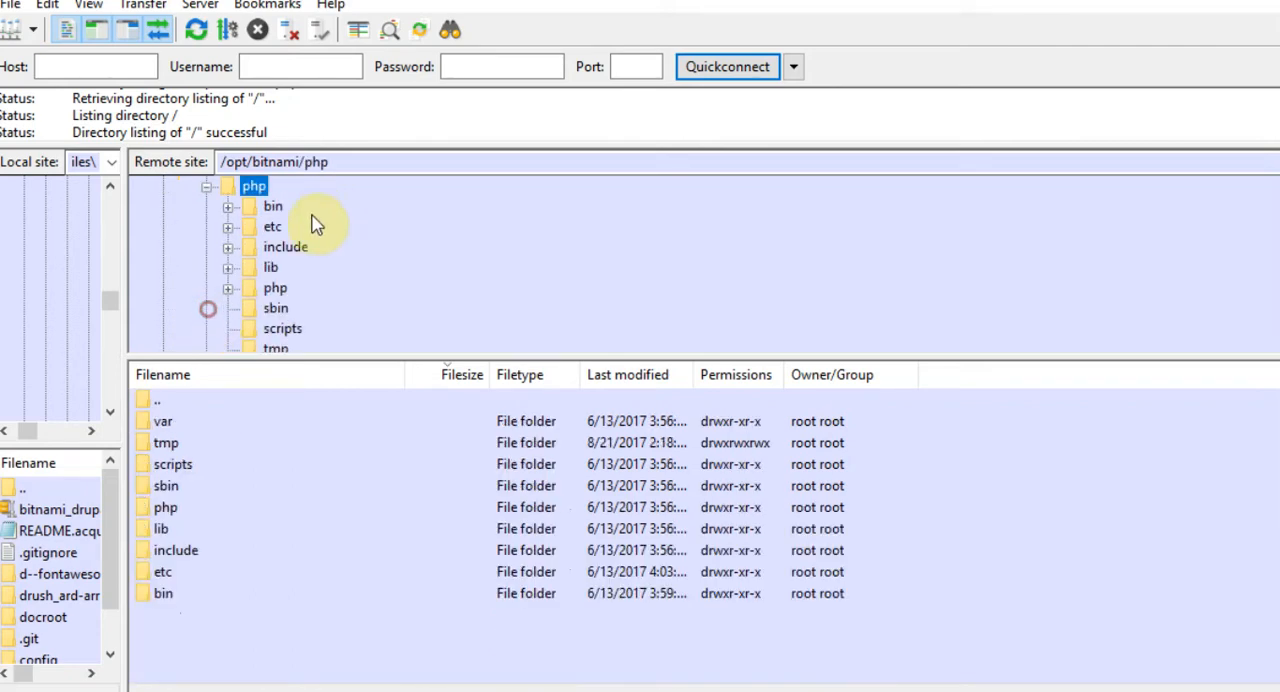
click(270, 237)
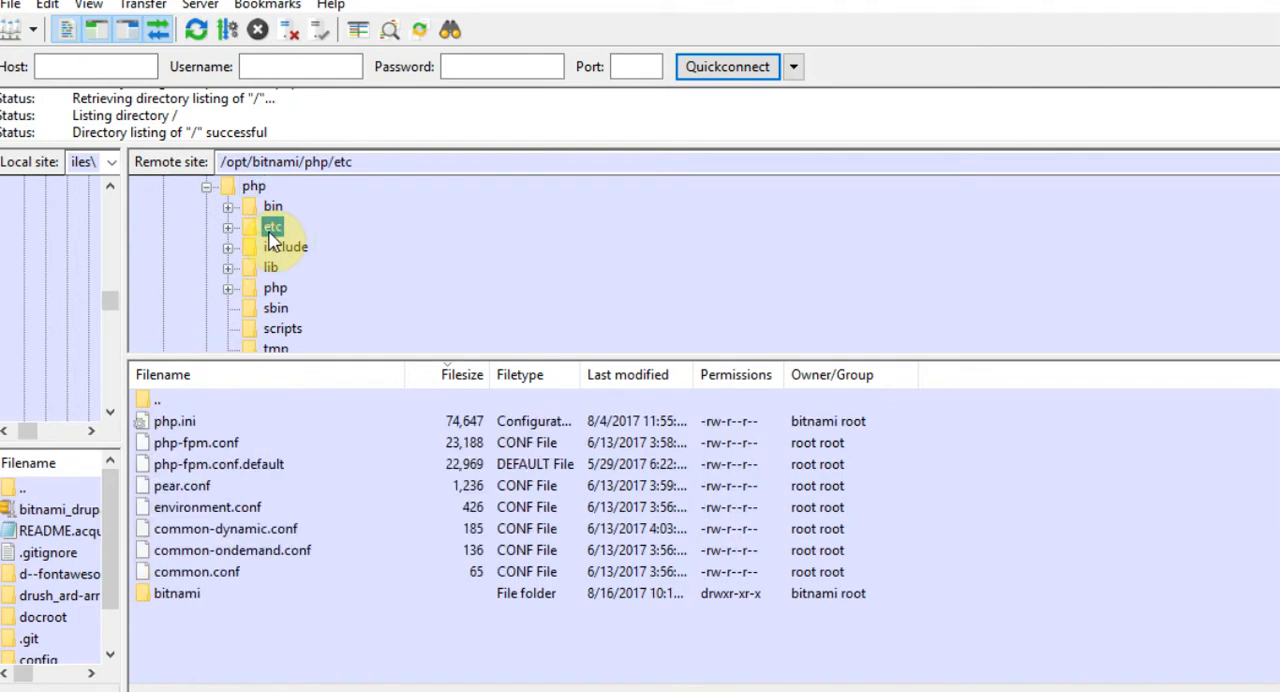
right_click(168, 428)
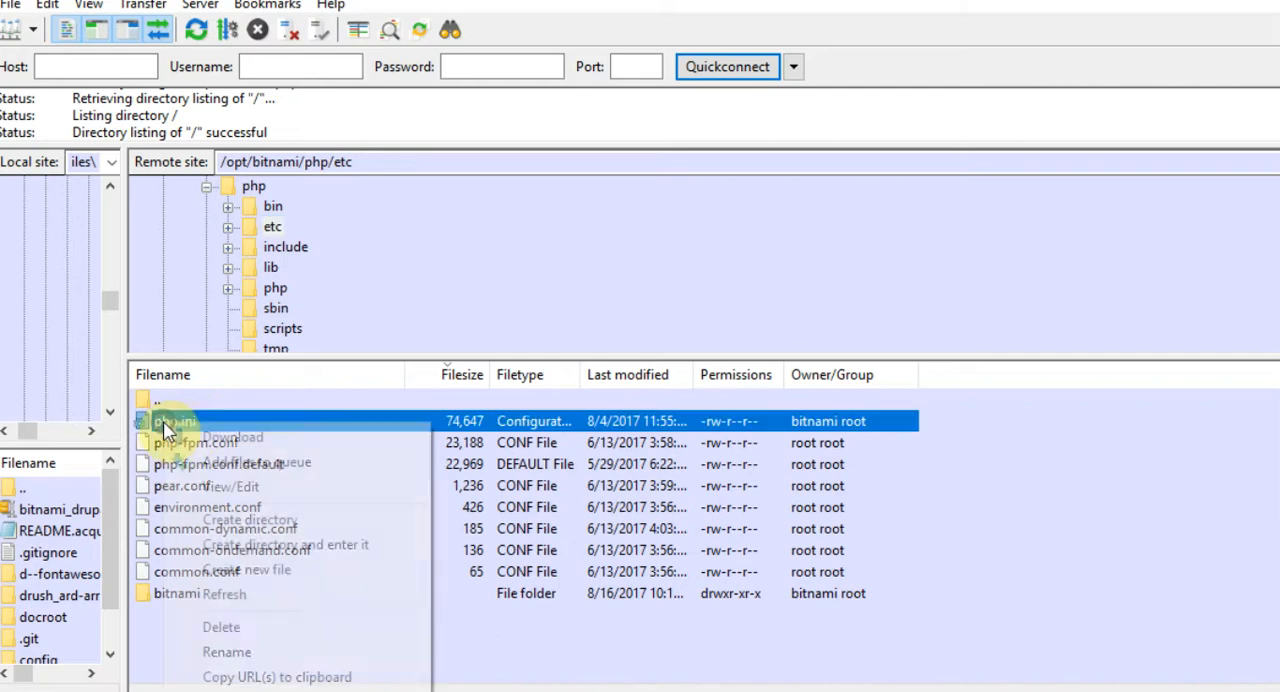
click(240, 488)
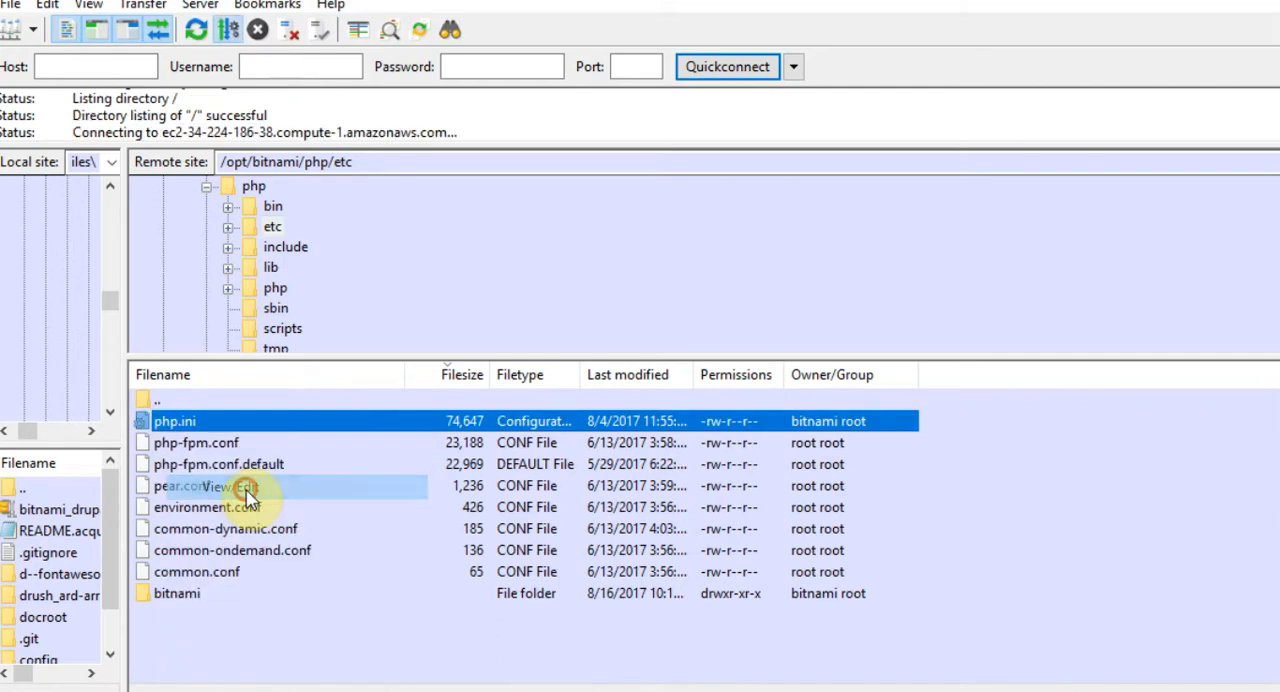
Search php.ini for opcache.enable and close the search once the OPcache section is in view.
key(ctrl+f)
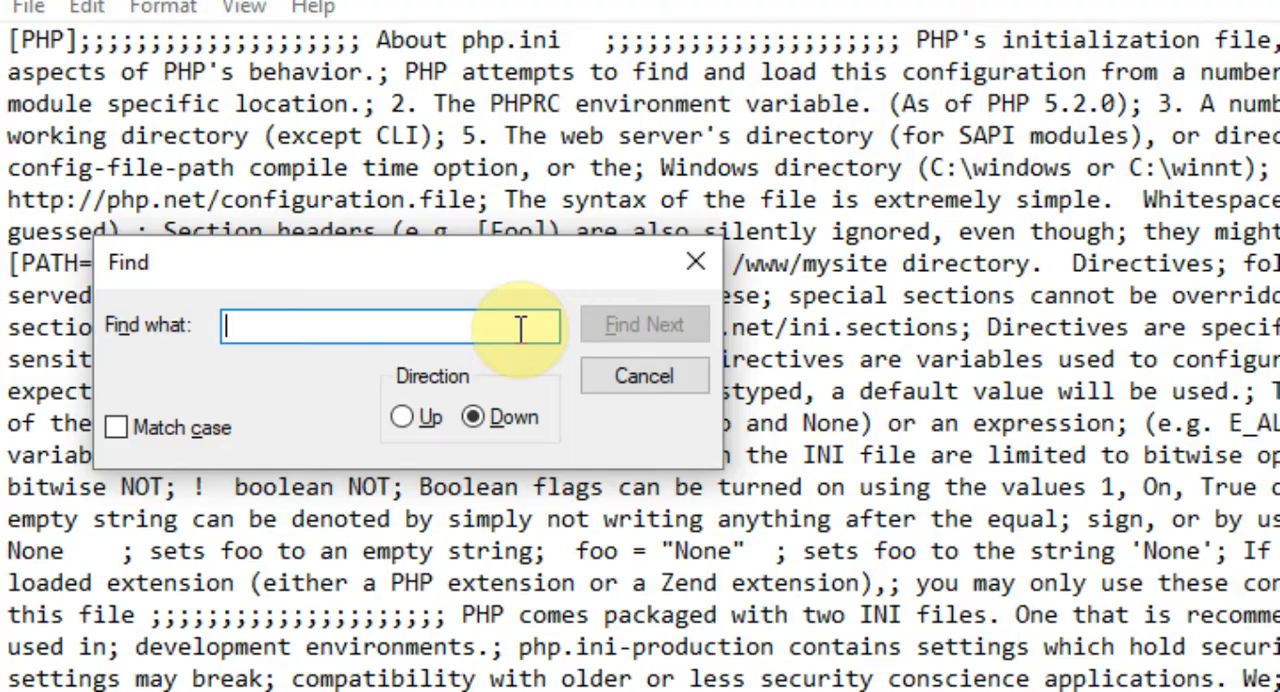
text(opcache.enable)
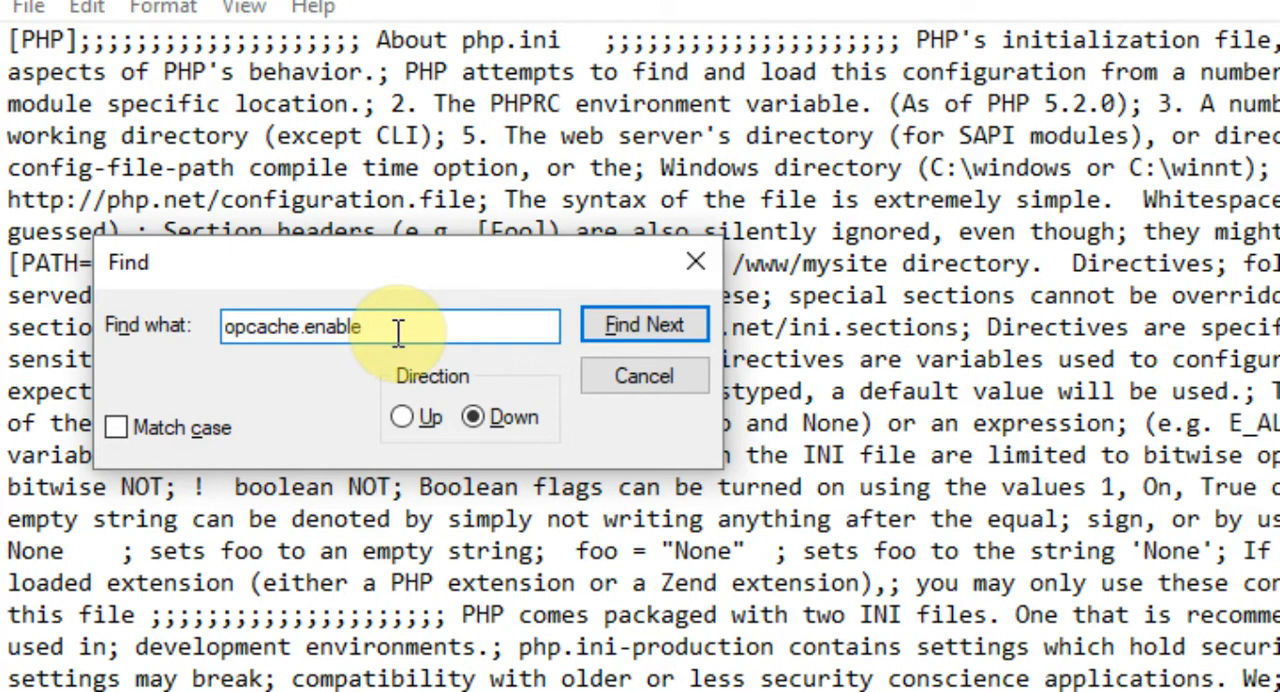
click(627, 320)
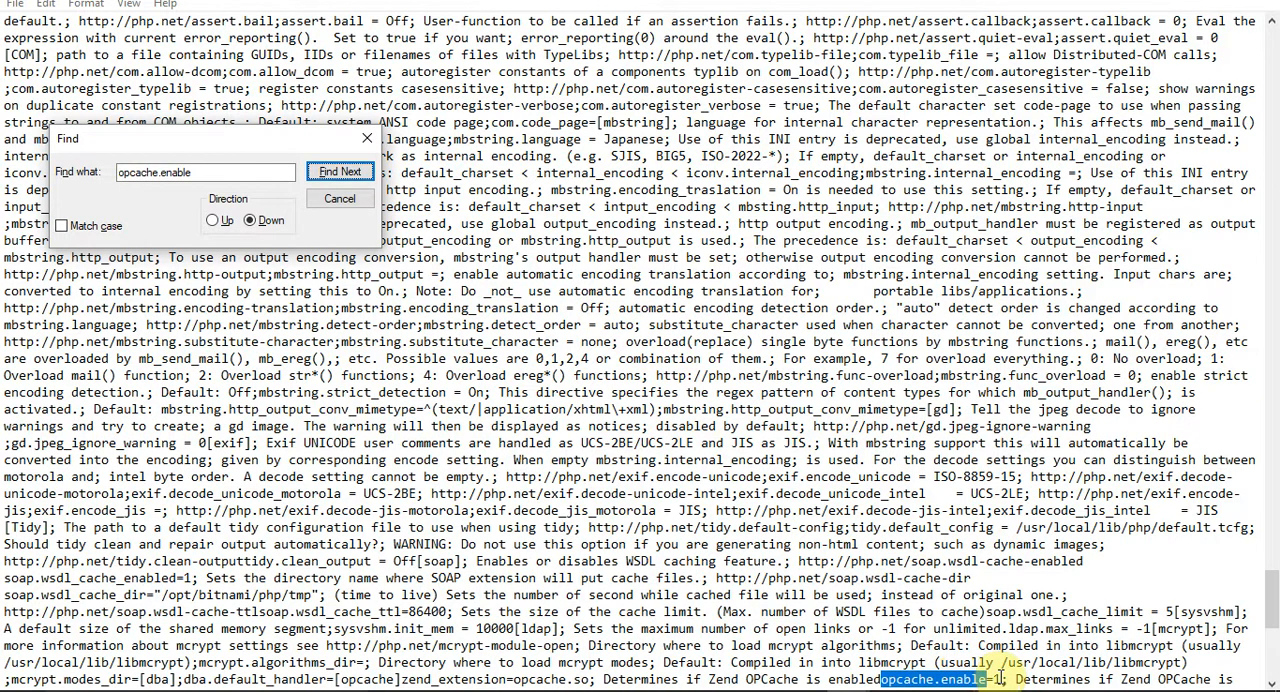
click(1272, 607)
drag(1272, 607, 1274, 656)
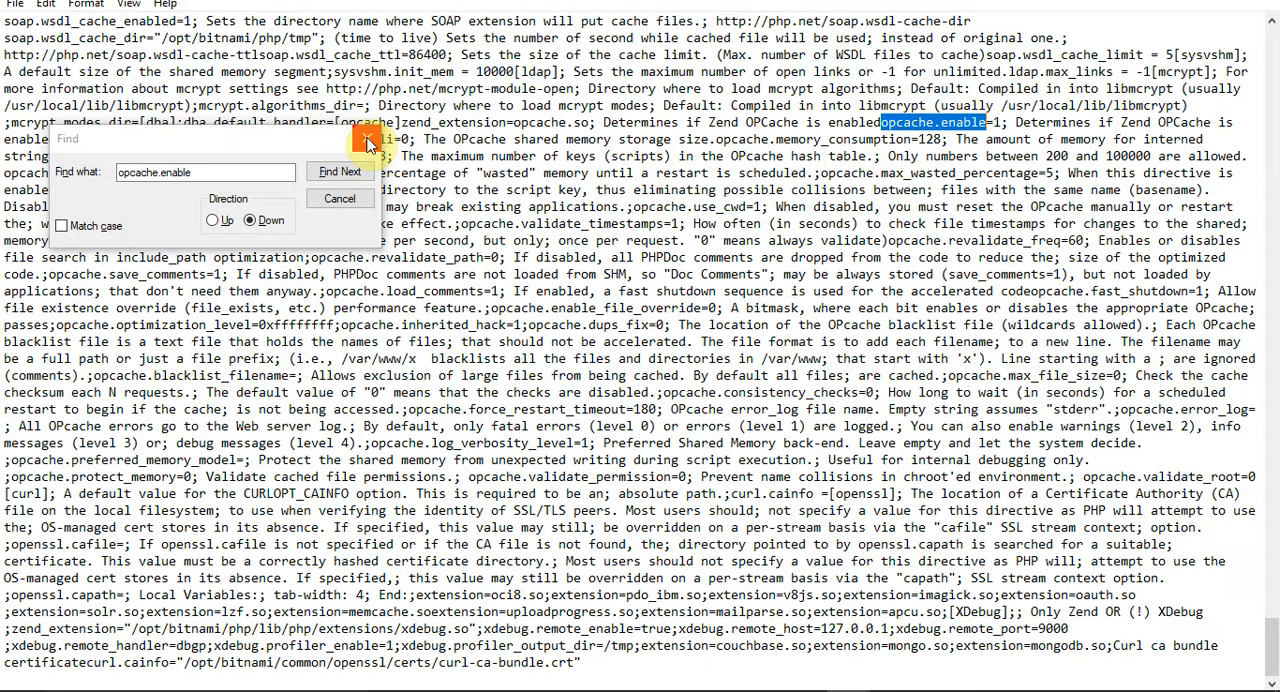
click(367, 143)
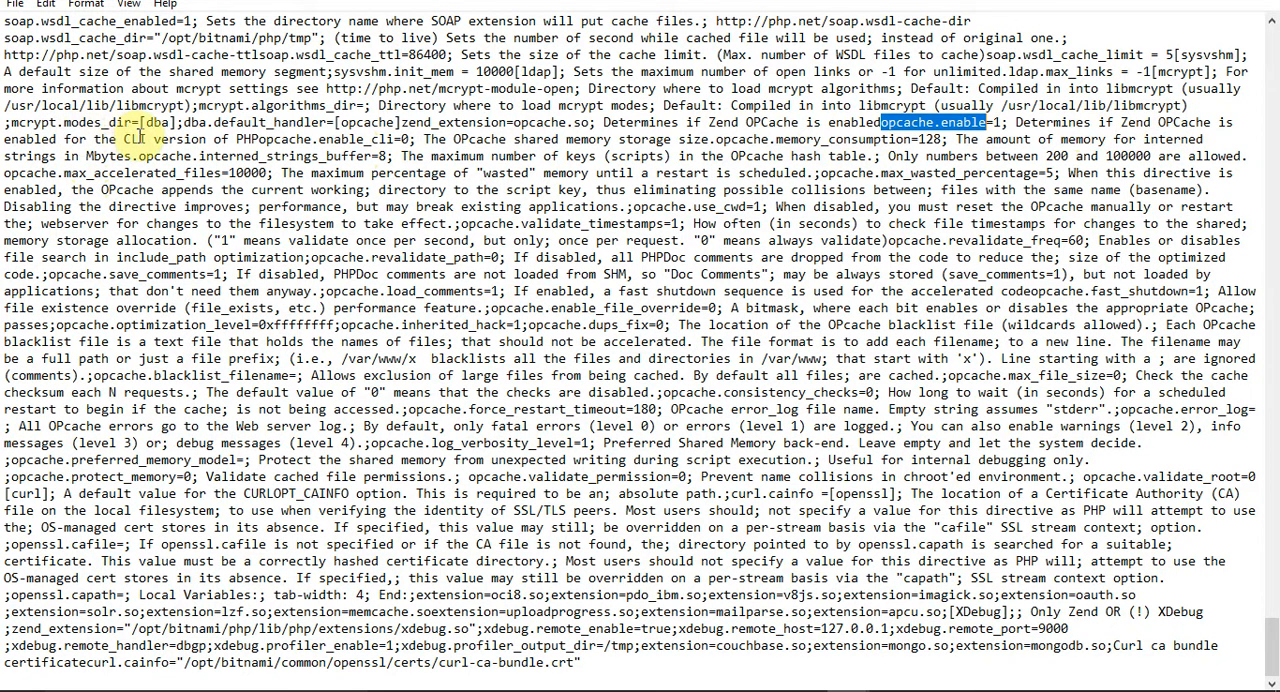
Examine the opcache.enable and opcache.enable_cli settings in the OPcache section of php.ini.
drag(124, 139, 410, 143)
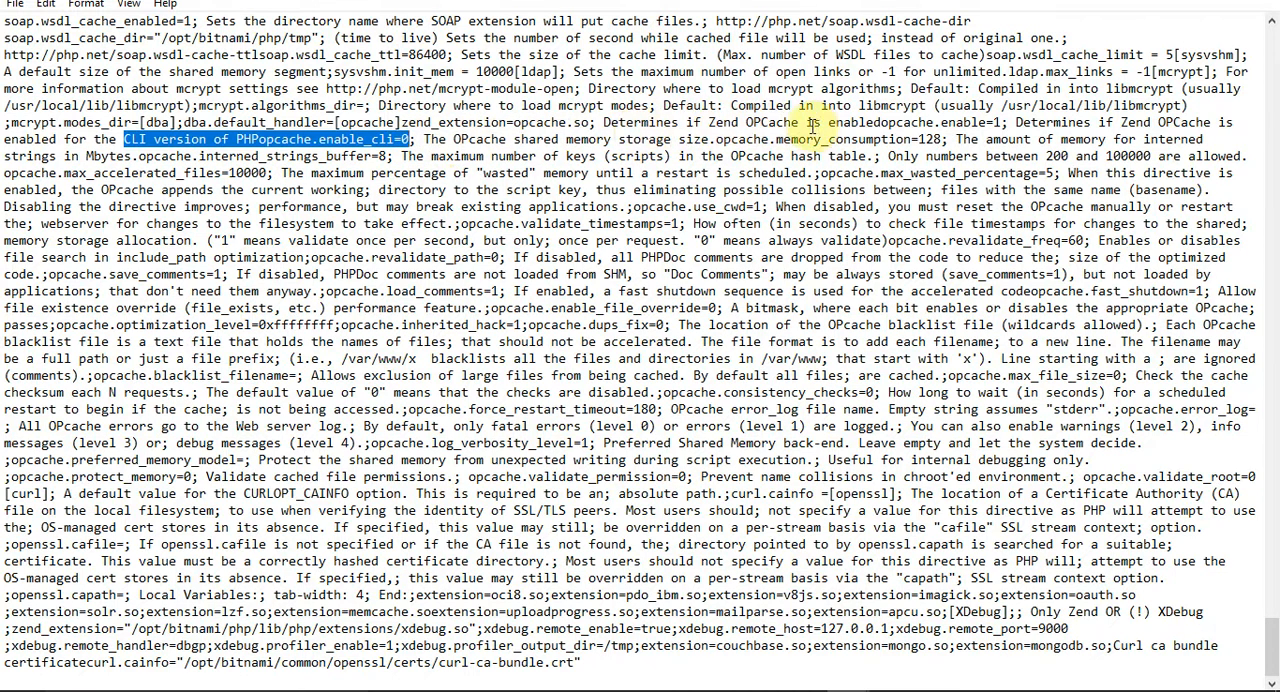
click(882, 122)
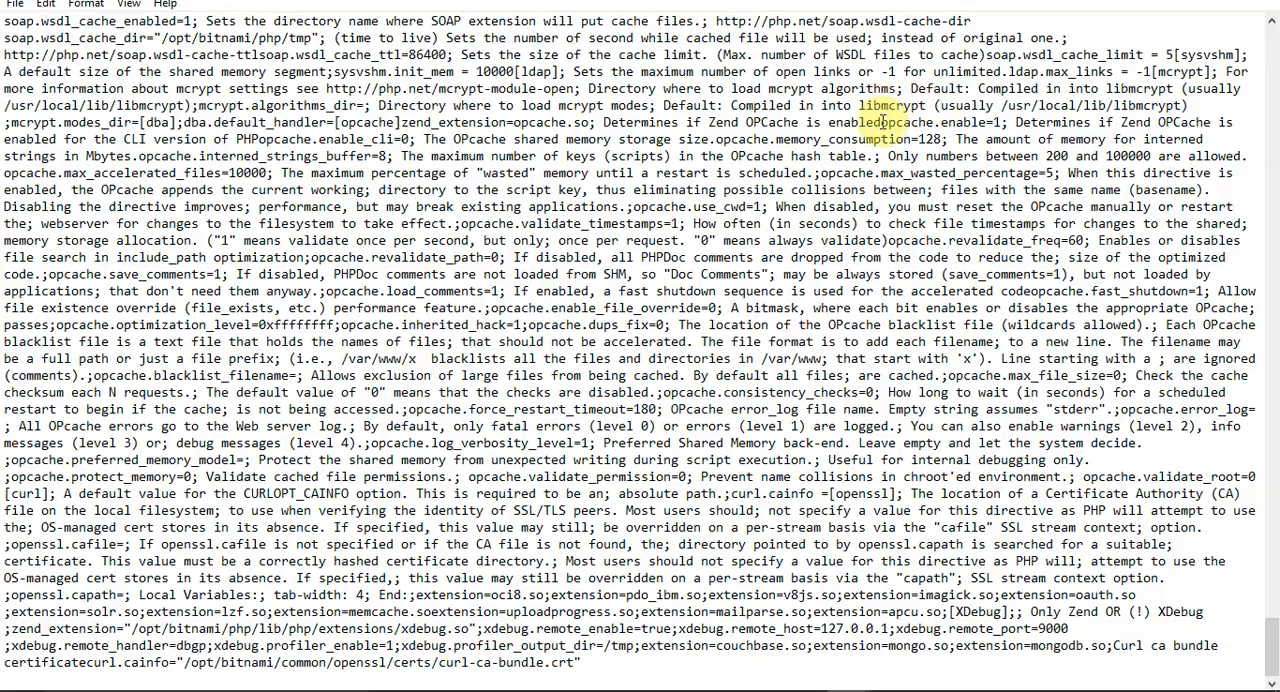
drag(882, 122, 1001, 122)
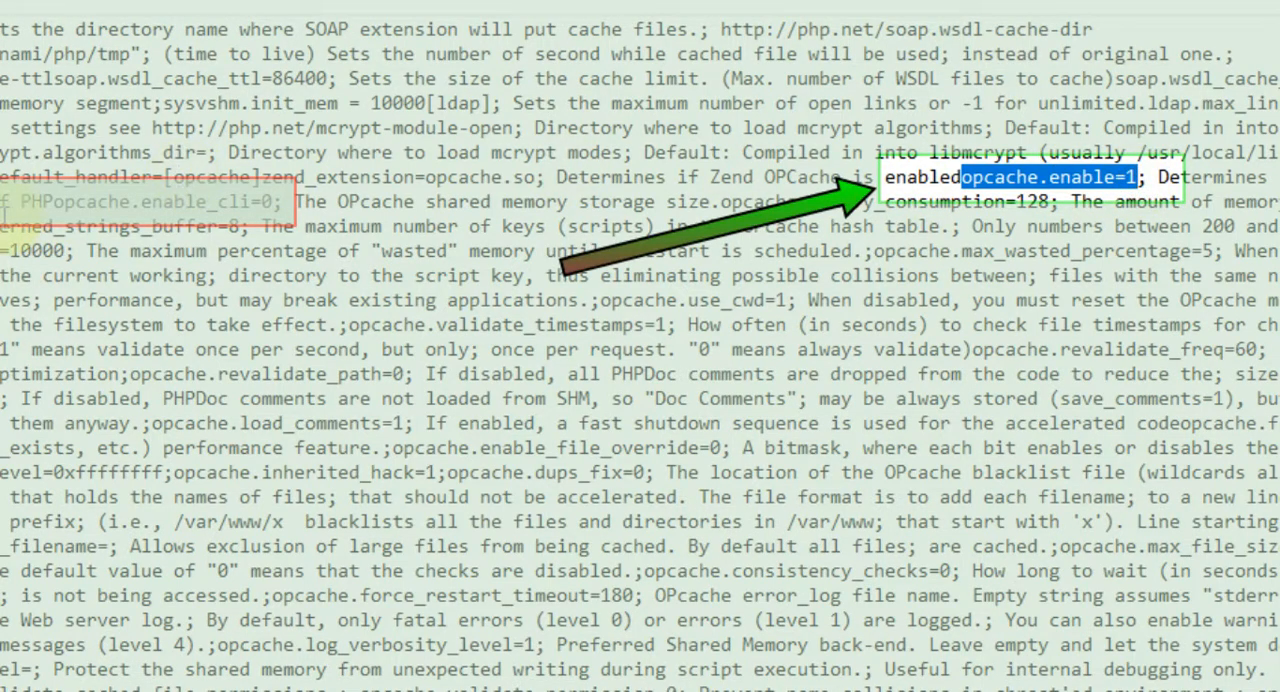
drag(20, 200, 279, 204)
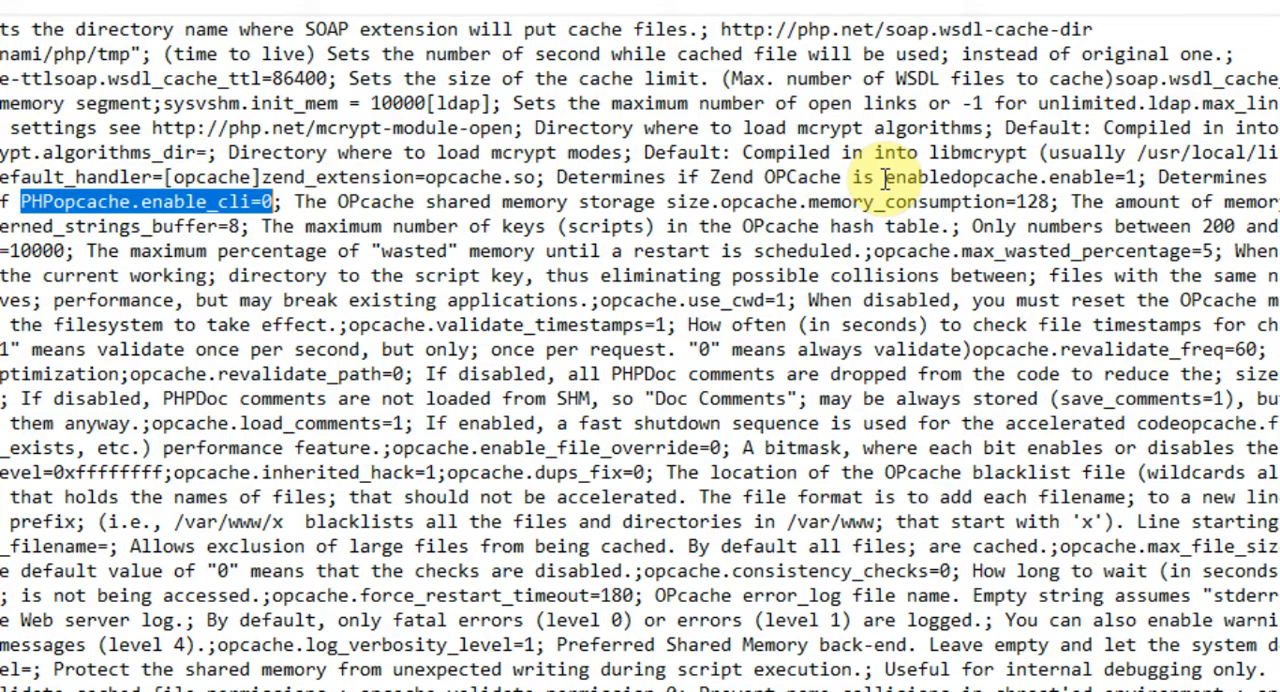
Set opcache.enable to 0 in the OPcache section of php.ini.
drag(884, 178, 1135, 176)
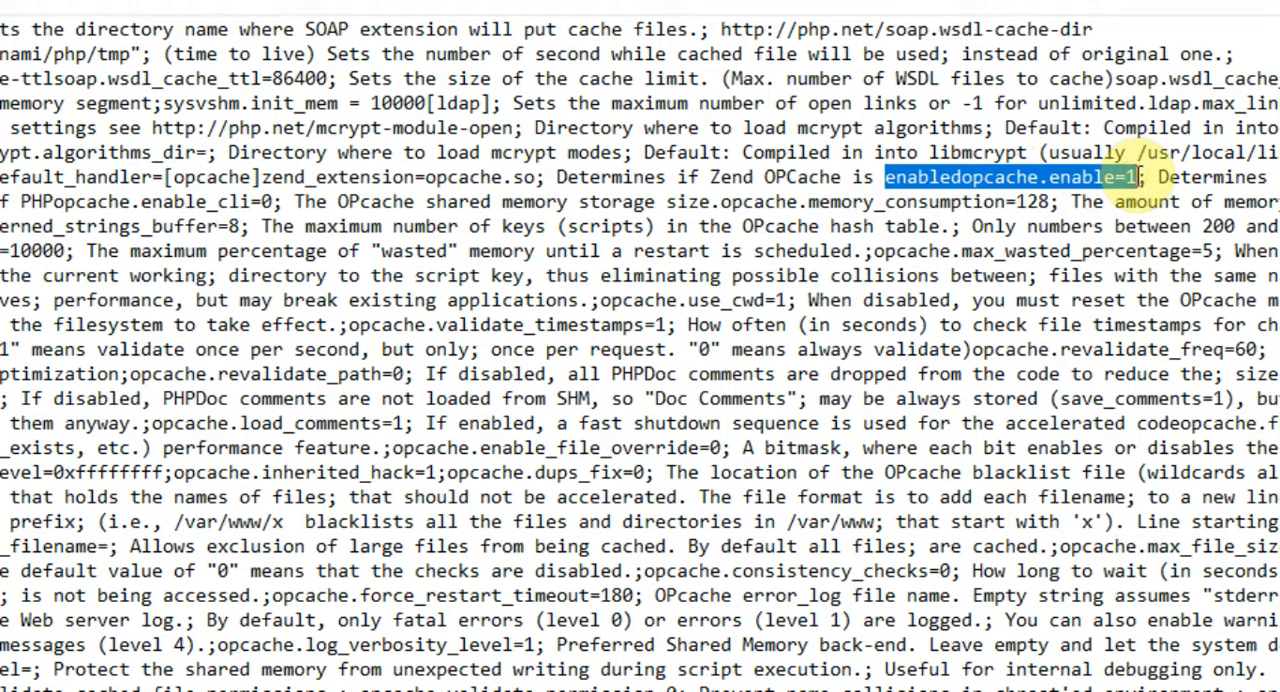
click(1135, 176)
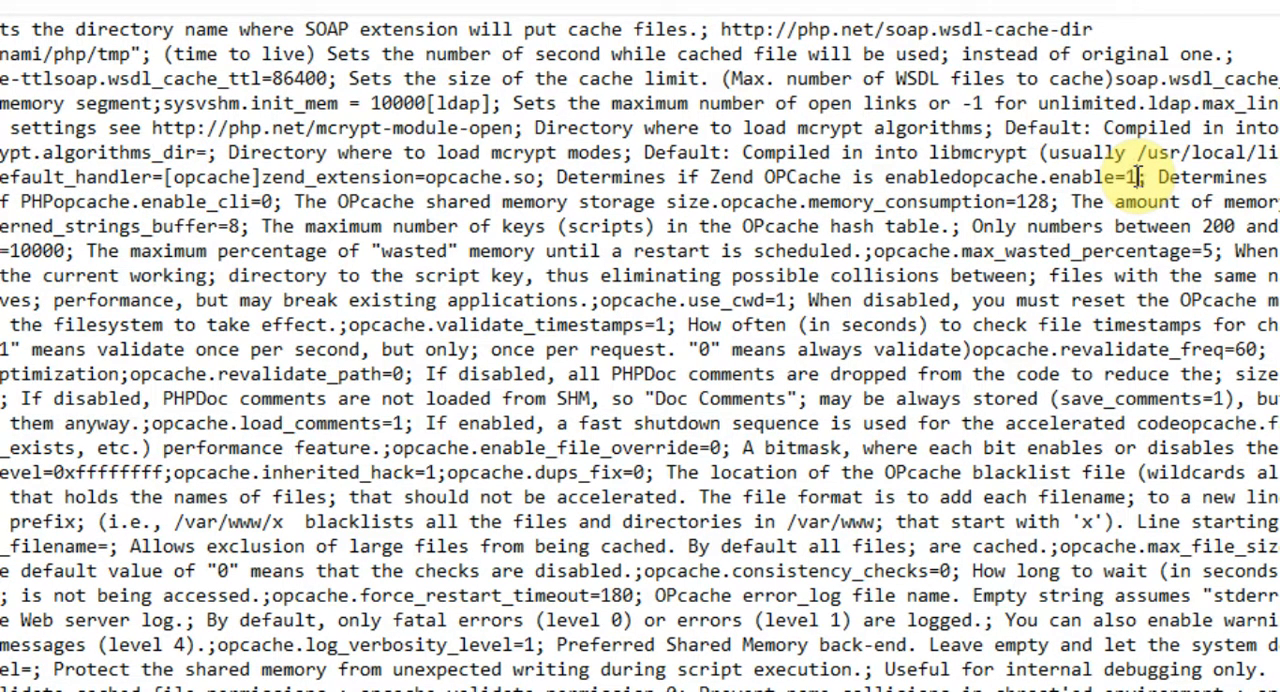
key(BackSpace)
text(0)
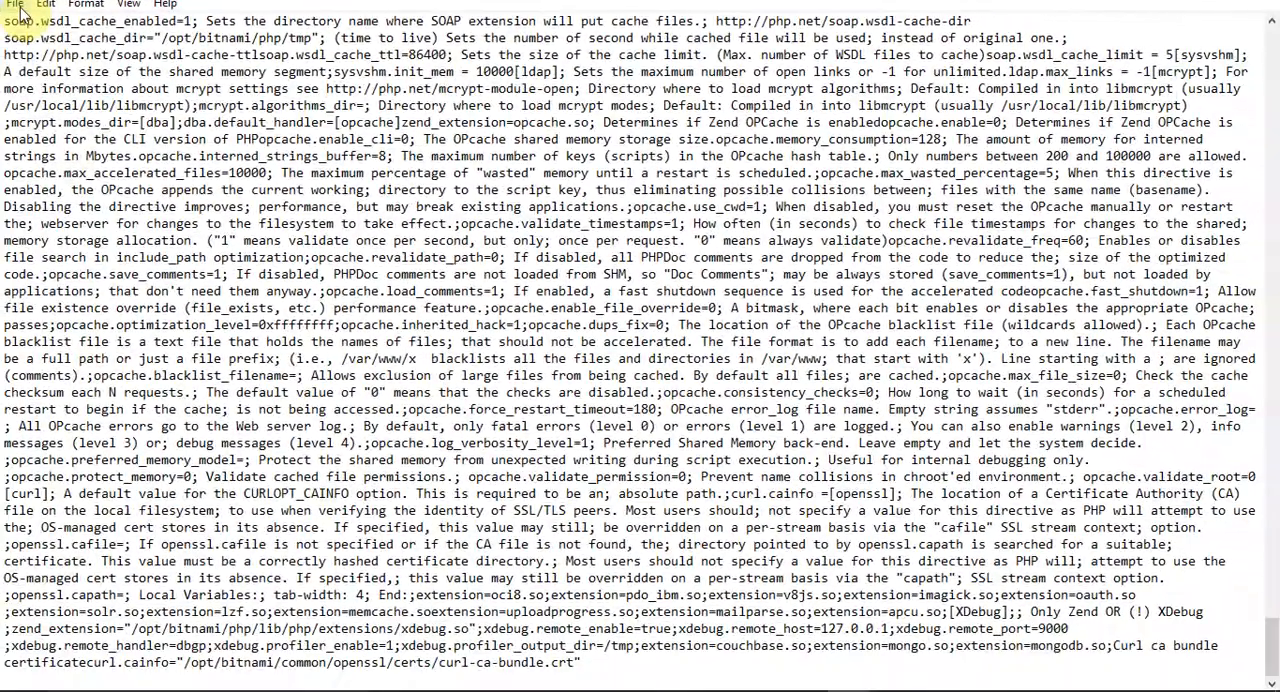
Save php.ini and upload the changed file back to the server through FileZilla.
click(12, 6)
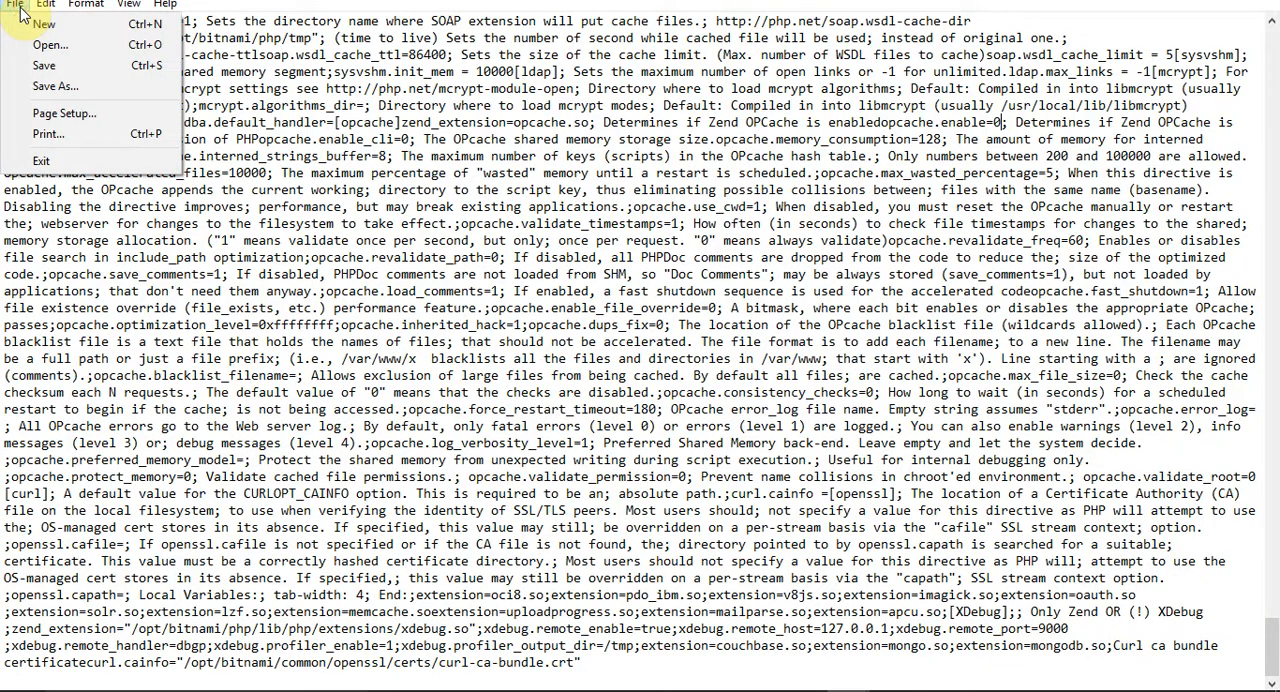
click(48, 67)
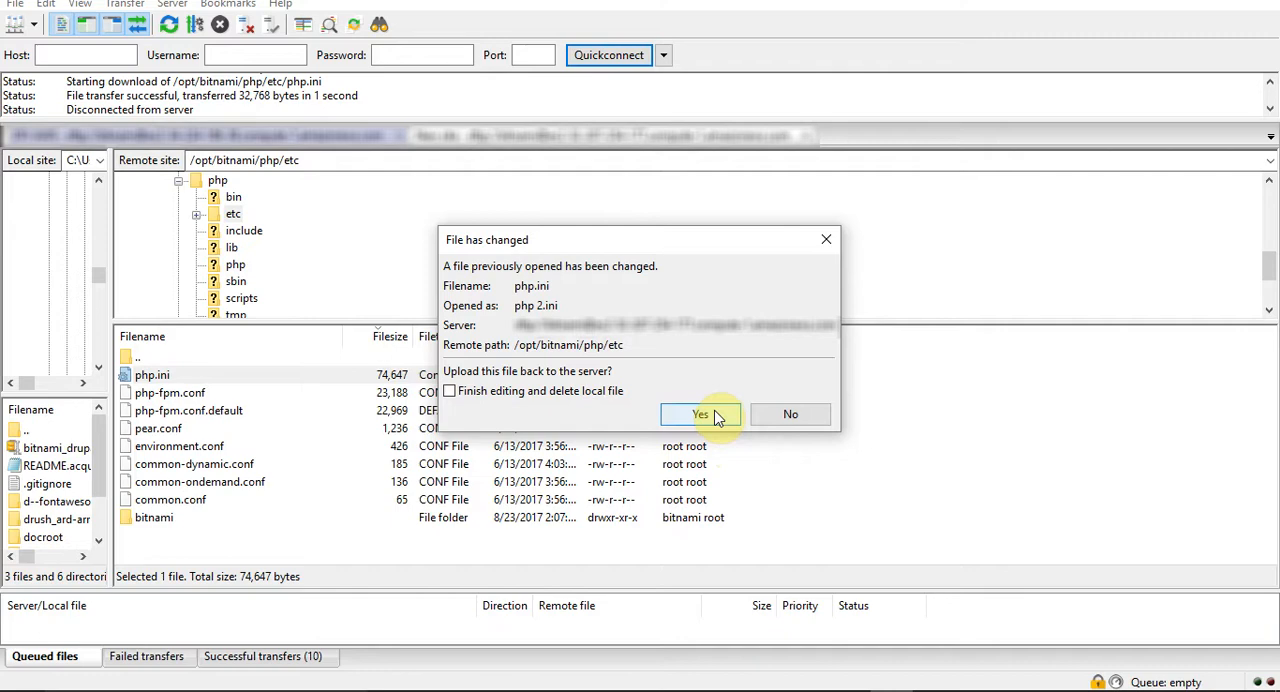
click(701, 414)
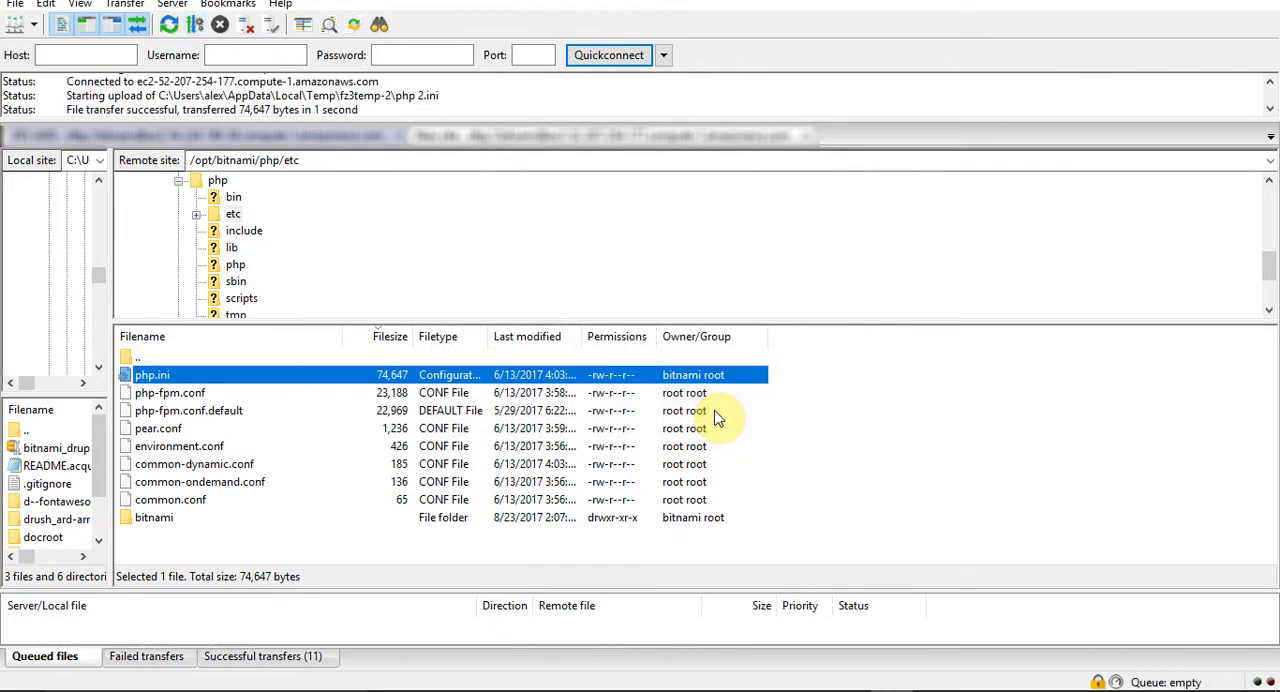